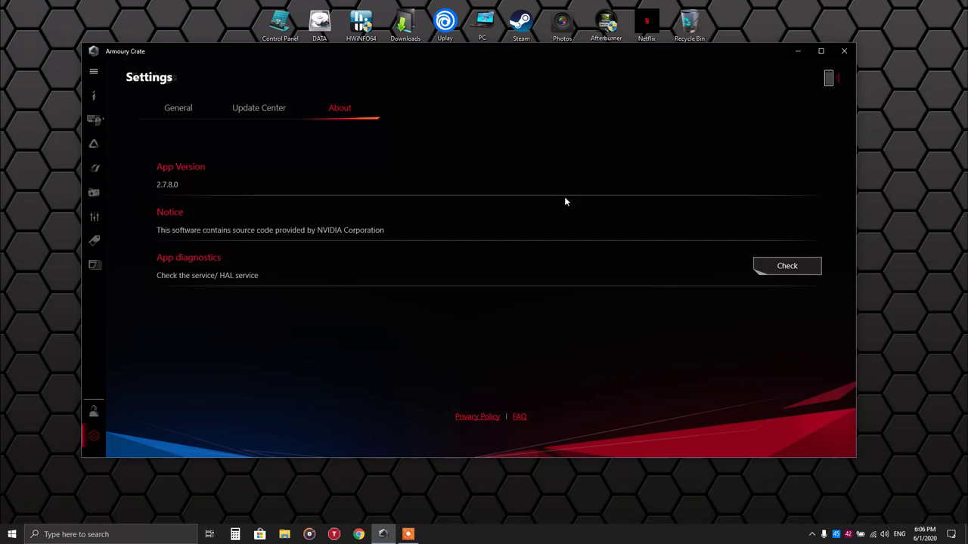
Leave the app settings for the Home dashboard, expand the navigation labels and open the GameVisual page
{"action": "left_click", "coordinate": [94, 95]}
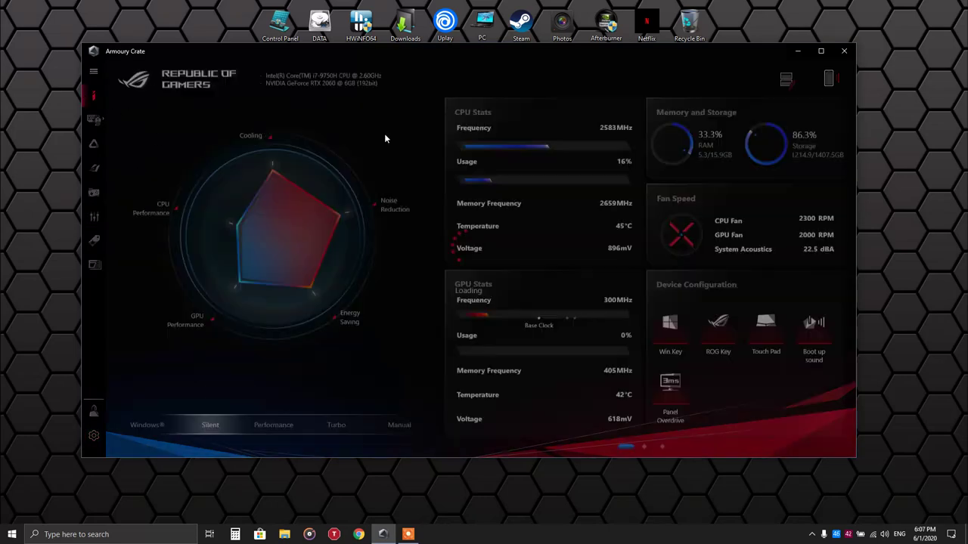
{"action": "left_click", "coordinate": [93, 71]}
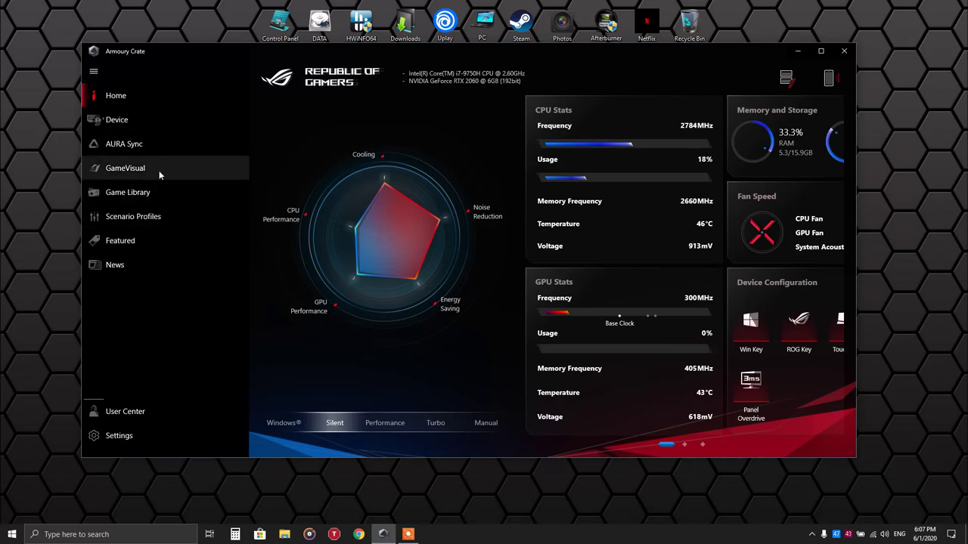
{"action": "left_click", "coordinate": [133, 170]}
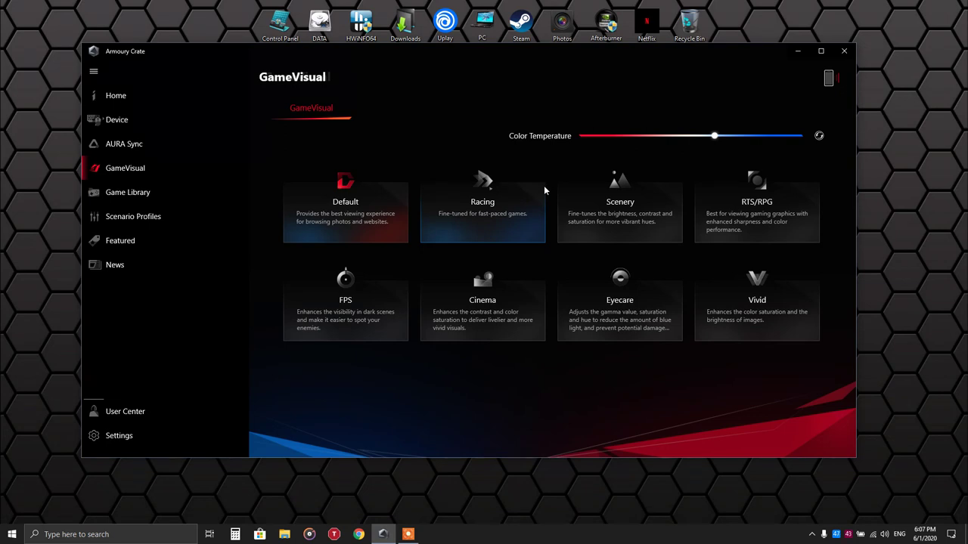
Try the Racing, RTS/RPG, FPS, Cinema and Vivid display profiles, and restore the Default profile
{"action": "left_click", "coordinate": [506, 186]}
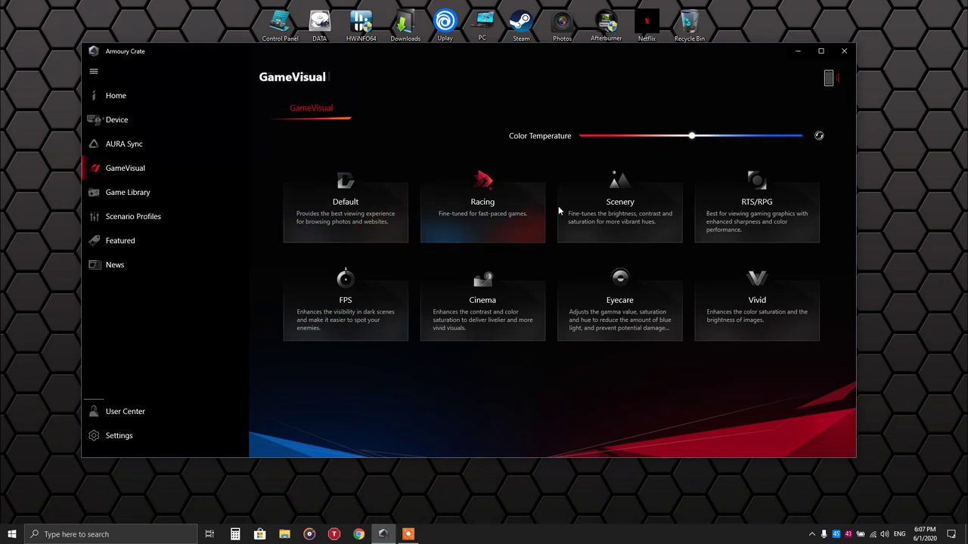
{"action": "left_click", "coordinate": [763, 208]}
{"action": "left_click", "coordinate": [353, 318]}
{"action": "left_click", "coordinate": [487, 319]}
{"action": "left_click", "coordinate": [744, 317]}
{"action": "left_click", "coordinate": [323, 192]}
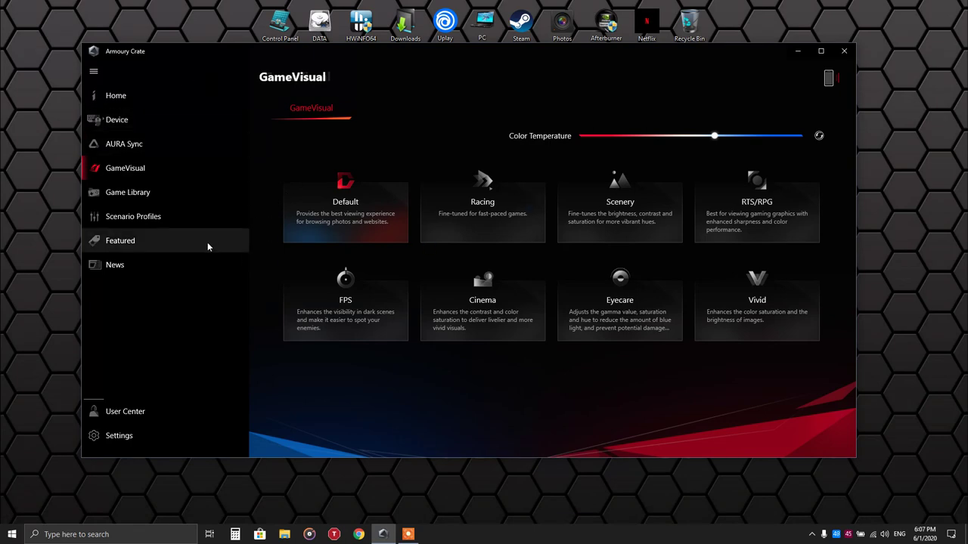
Collapse the navigation labels and browse the games shown in the Game Library's grid view
{"action": "left_click", "coordinate": [93, 71]}
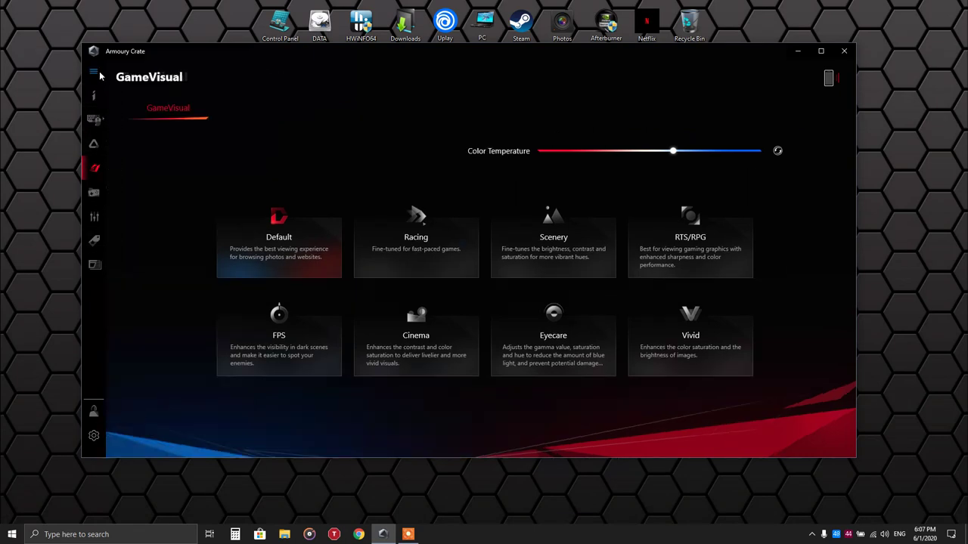
{"action": "left_click", "coordinate": [96, 99]}
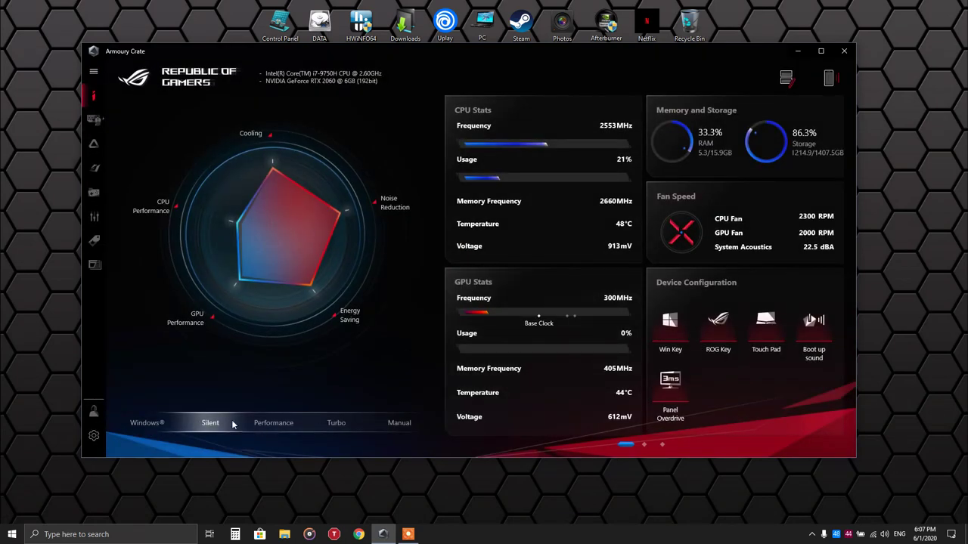
{"action": "left_click", "coordinate": [94, 194]}
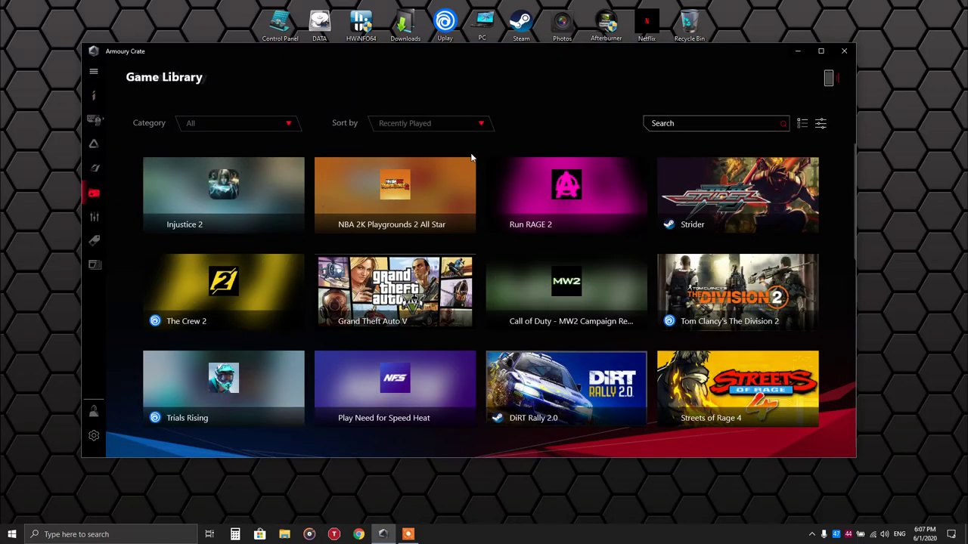
{"action": "scroll", "coordinate": [384, 189], "scroll_direction": "down", "scroll_amount": 1}
{"action": "scroll", "coordinate": [384, 189], "scroll_direction": "up", "scroll_amount": 1}
Examine the Game Library as a list with its scenario profile options, and return to the grid view
{"action": "left_click", "coordinate": [806, 124]}
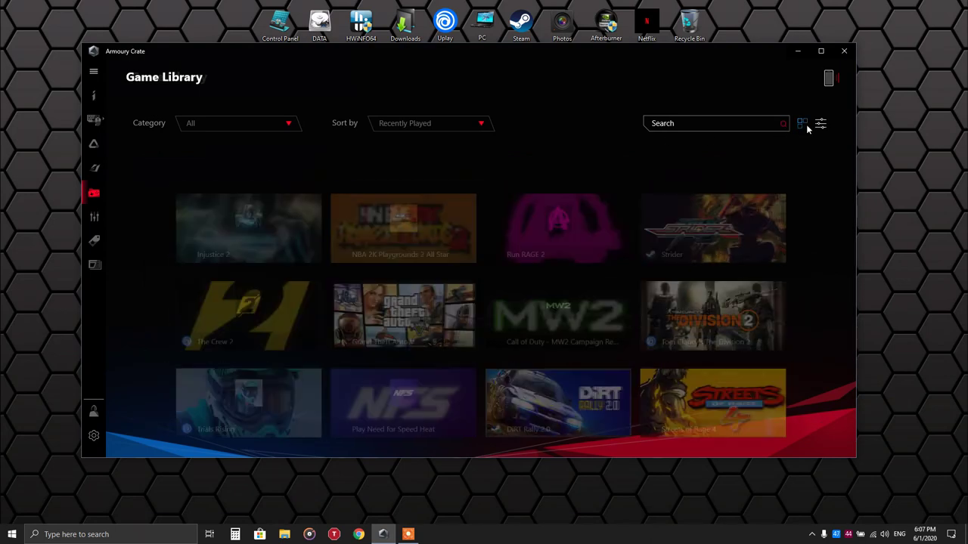
{"action": "scroll", "coordinate": [432, 203], "scroll_direction": "down", "scroll_amount": 3}
{"action": "scroll", "coordinate": [431, 204], "scroll_direction": "down", "scroll_amount": 2}
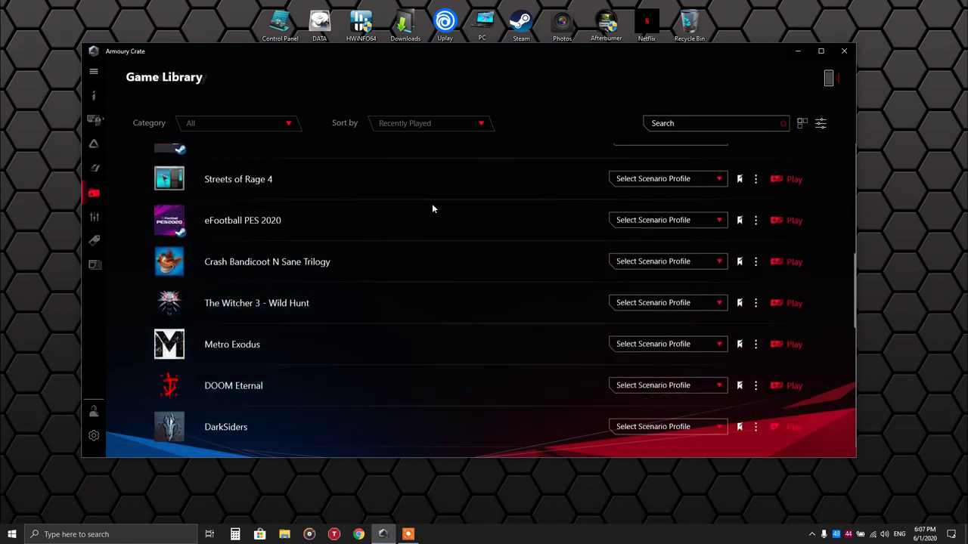
{"action": "scroll", "coordinate": [432, 204], "scroll_direction": "up", "scroll_amount": 5}
{"action": "scroll", "coordinate": [432, 203], "scroll_direction": "down", "scroll_amount": 1}
{"action": "scroll", "coordinate": [432, 203], "scroll_direction": "down", "scroll_amount": 10}
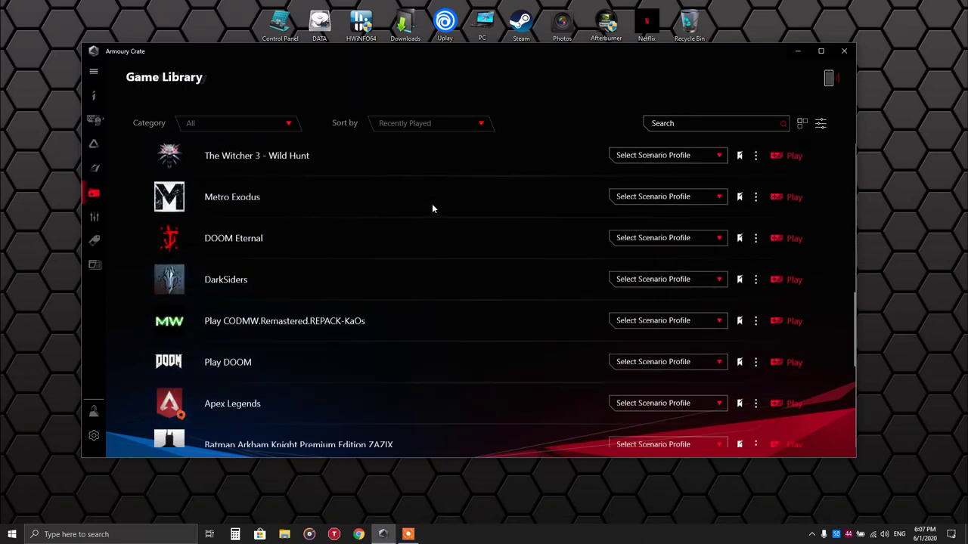
{"action": "scroll", "coordinate": [277, 340], "scroll_direction": "up", "scroll_amount": 6}
{"action": "scroll", "coordinate": [277, 342], "scroll_direction": "up", "scroll_amount": 5}
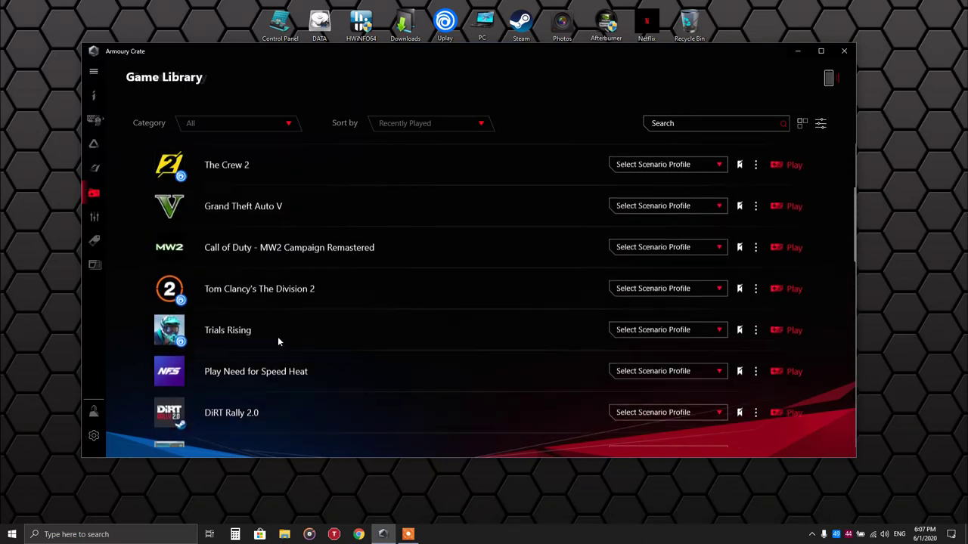
{"action": "left_click", "coordinate": [803, 123]}
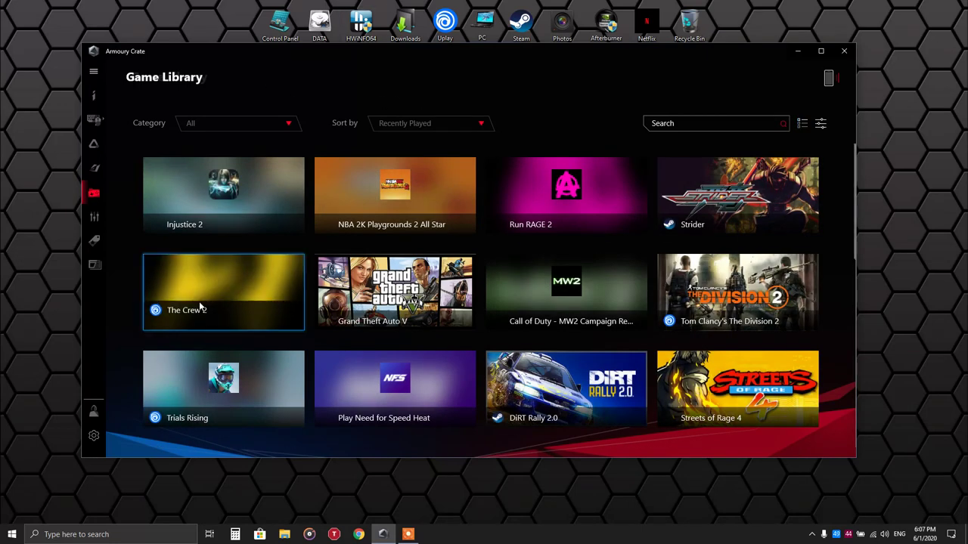
Return to the Home dashboard and open the System device's Memory page
{"action": "left_click", "coordinate": [94, 96]}
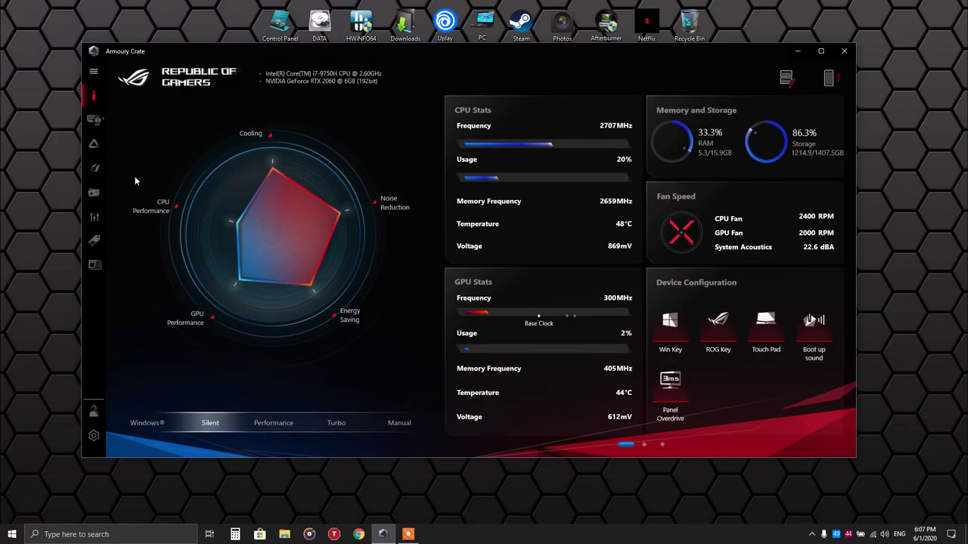
{"action": "mouse_move", "coordinate": [94, 118]}
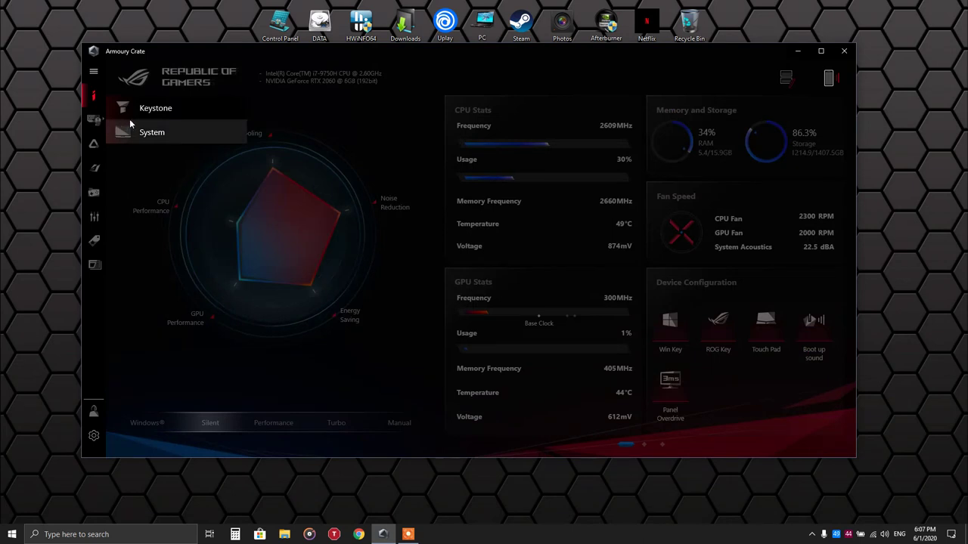
{"action": "left_click", "coordinate": [161, 134]}
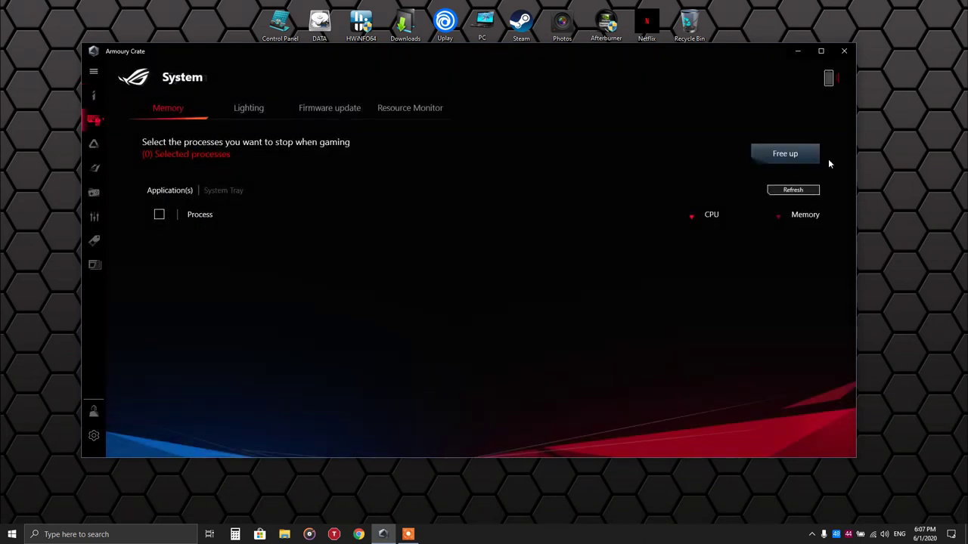
View the System device's lighting effects and the general lighting settings for boot up, awake and sleep
{"action": "left_click", "coordinate": [248, 110]}
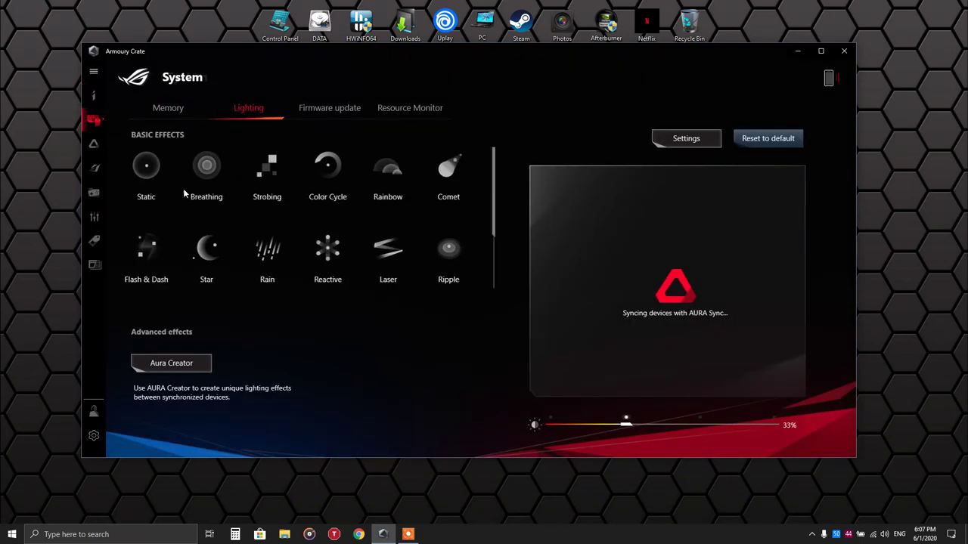
{"action": "left_click", "coordinate": [685, 140]}
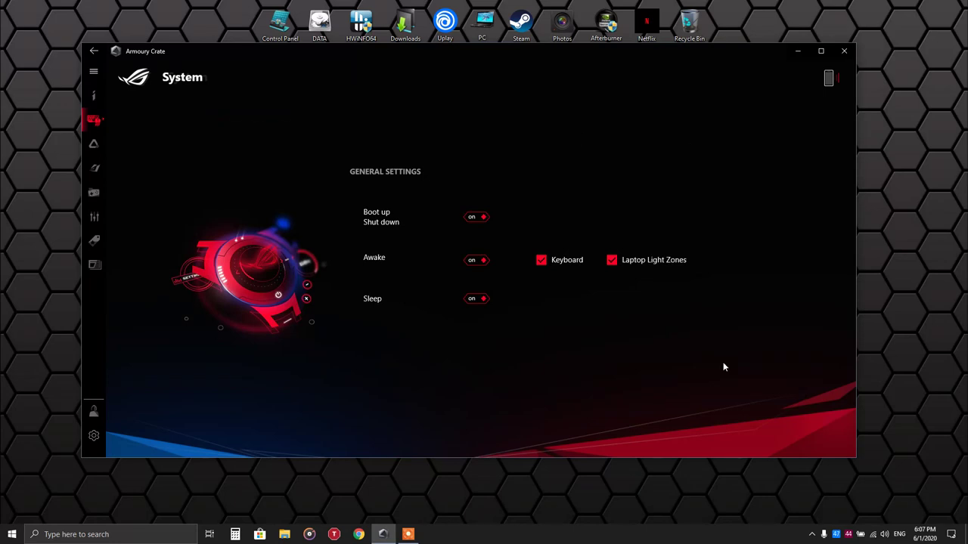
{"action": "left_click", "coordinate": [94, 51]}
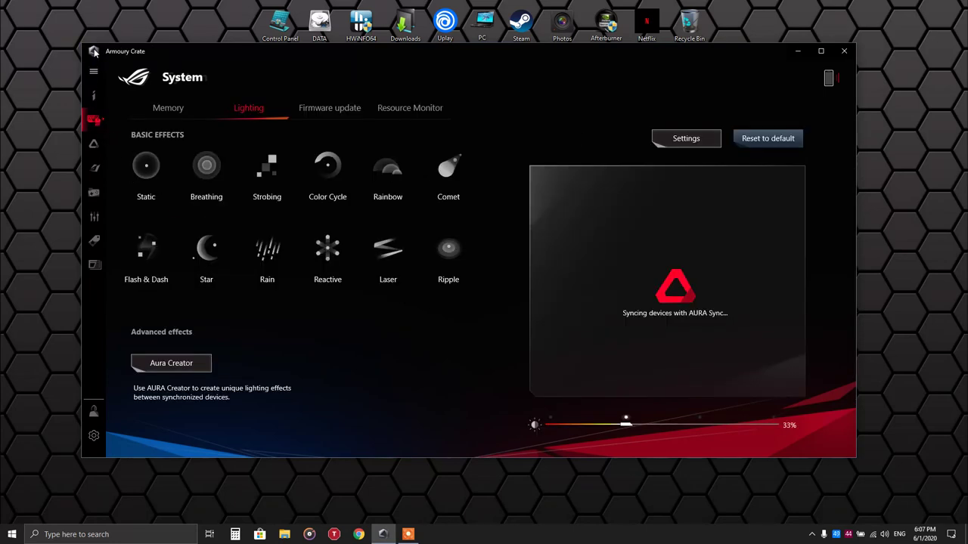
View the System device's Firmware update and Resource Monitor pages, and return to the Home dashboard
{"action": "left_click", "coordinate": [318, 110]}
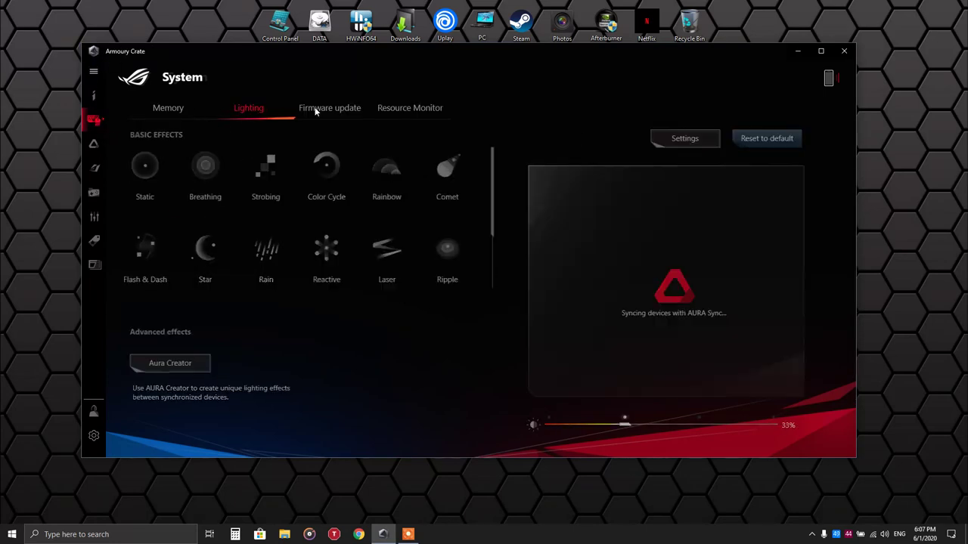
{"action": "left_click", "coordinate": [381, 110]}
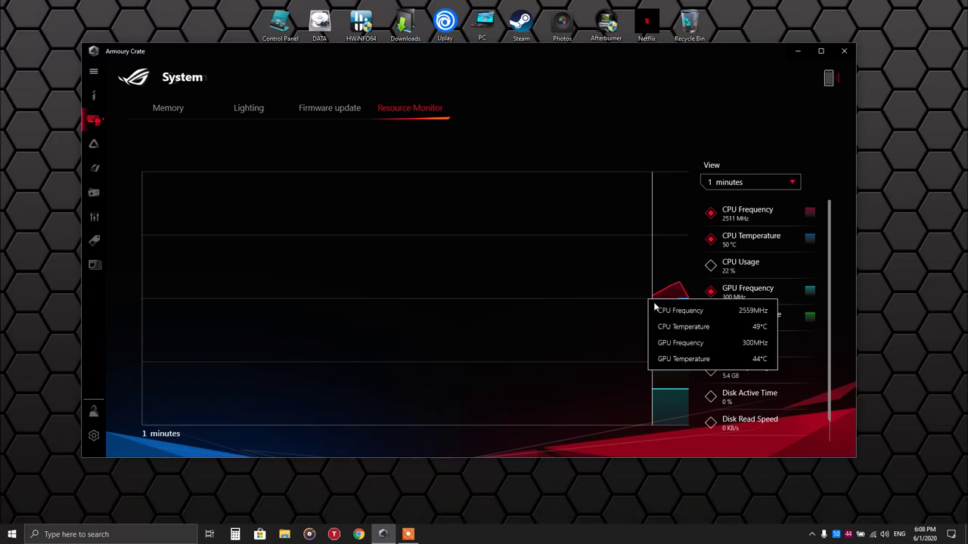
{"action": "left_click", "coordinate": [93, 95]}
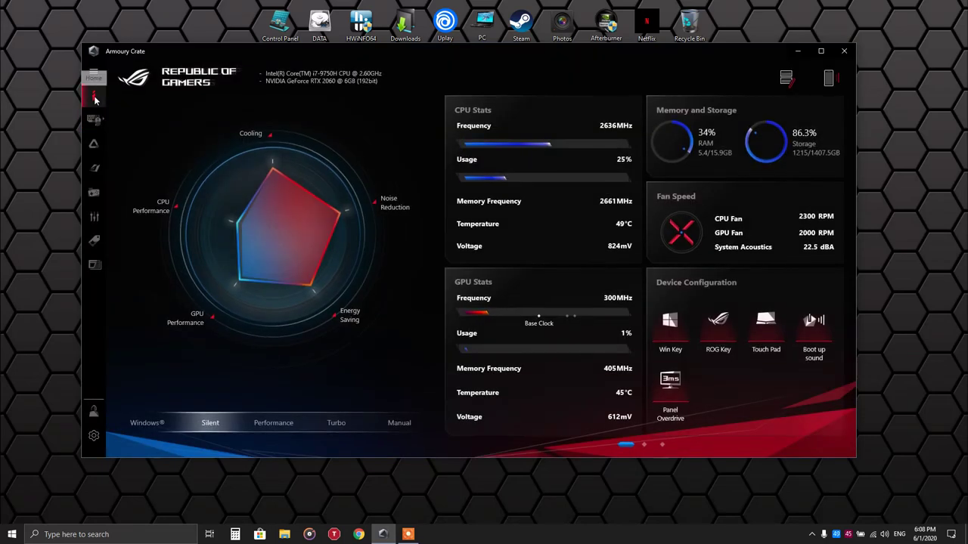
Enter tile editing mode on the Home dashboard and go through the tile editing tutorial
{"action": "left_click", "coordinate": [787, 78]}
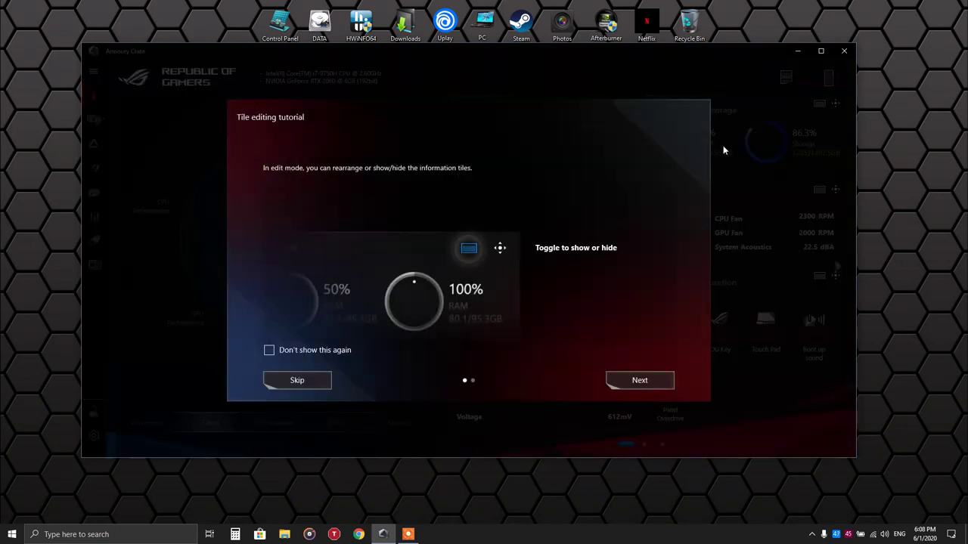
{"action": "left_click", "coordinate": [655, 381]}
{"action": "left_click", "coordinate": [654, 380]}
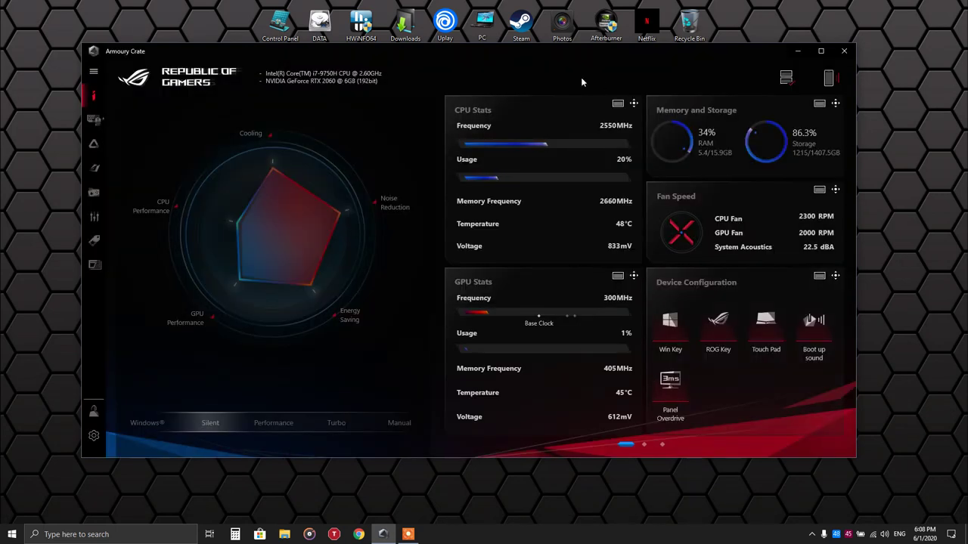
Hide and show the CPU Stats and Memory and Storage tiles again, and leave tile editing mode
{"action": "left_click", "coordinate": [618, 105]}
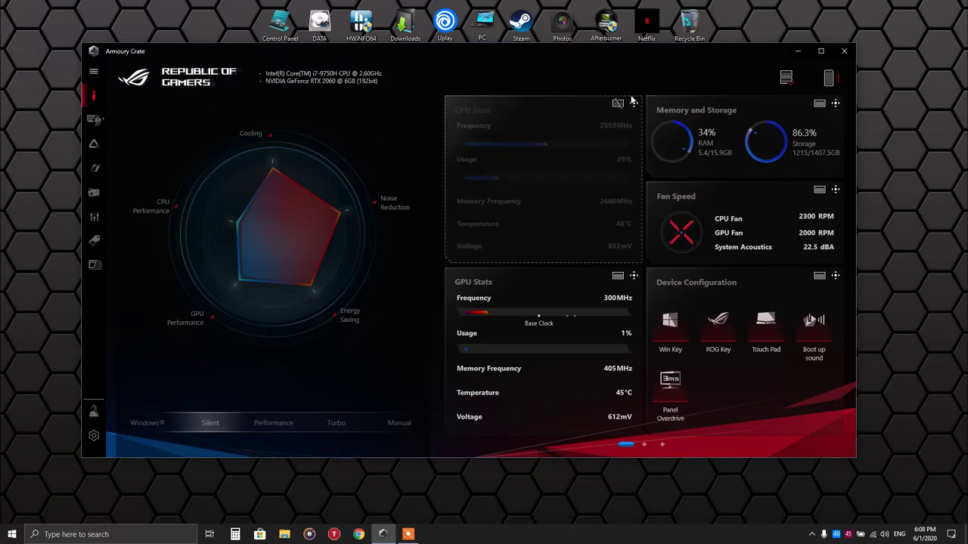
{"action": "left_click", "coordinate": [618, 103]}
{"action": "left_click", "coordinate": [618, 104]}
{"action": "left_click", "coordinate": [616, 104]}
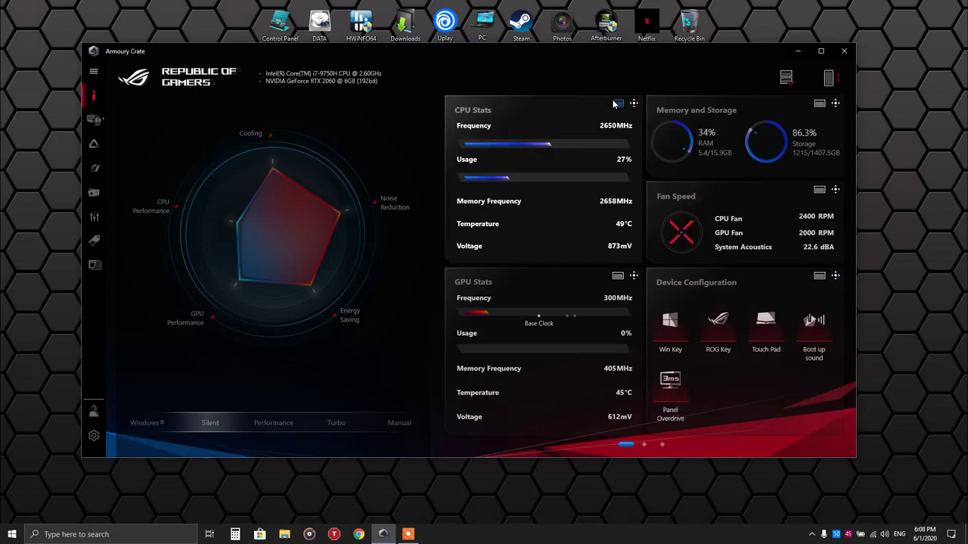
{"action": "left_click", "coordinate": [820, 105]}
{"action": "left_click", "coordinate": [821, 106]}
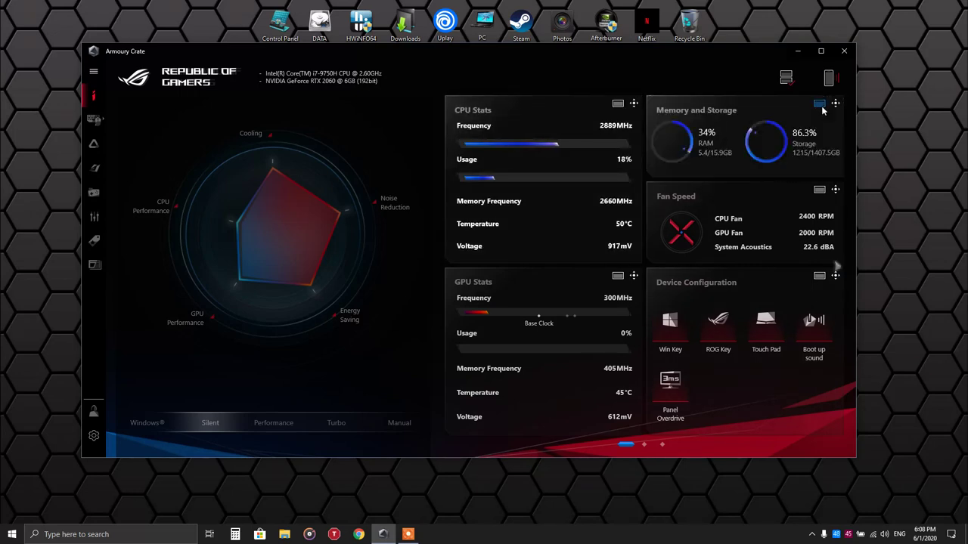
{"action": "left_click", "coordinate": [787, 81]}
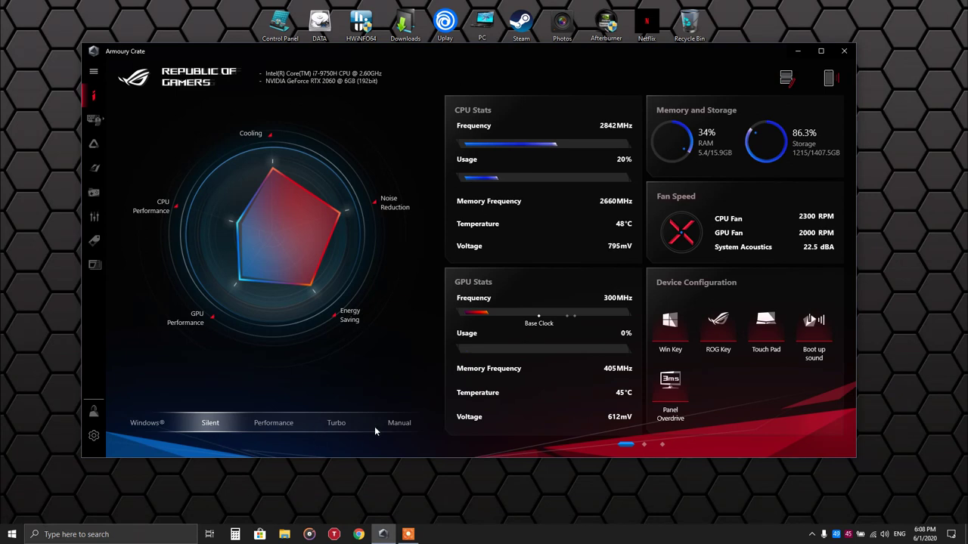
Switch the operating mode through Windows, Silent, Performance and Turbo
{"action": "left_click", "coordinate": [137, 425]}
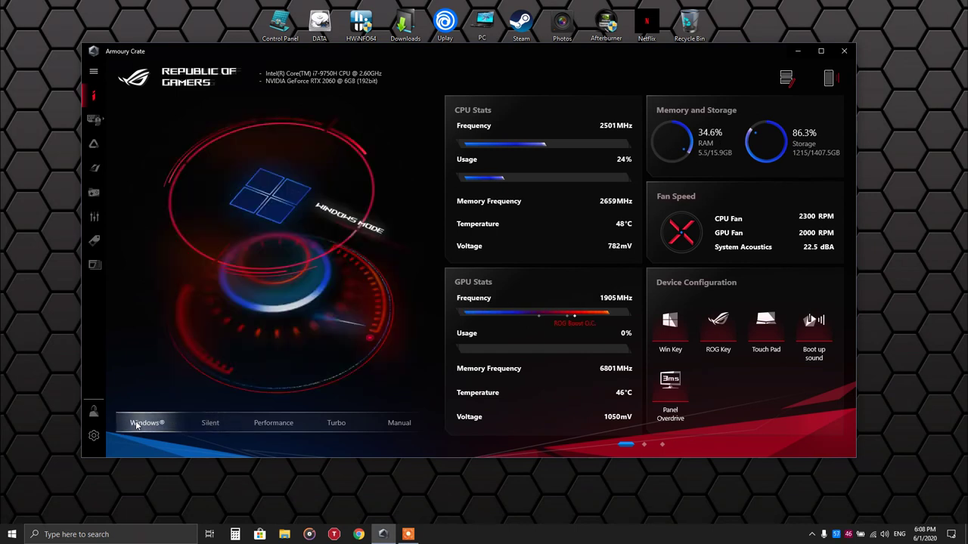
{"action": "left_click", "coordinate": [207, 425]}
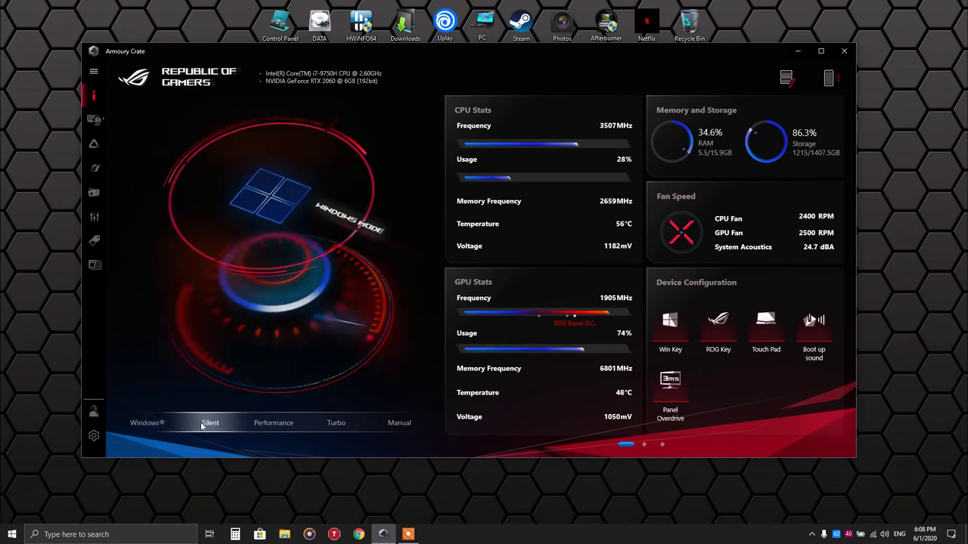
{"action": "left_click", "coordinate": [274, 424]}
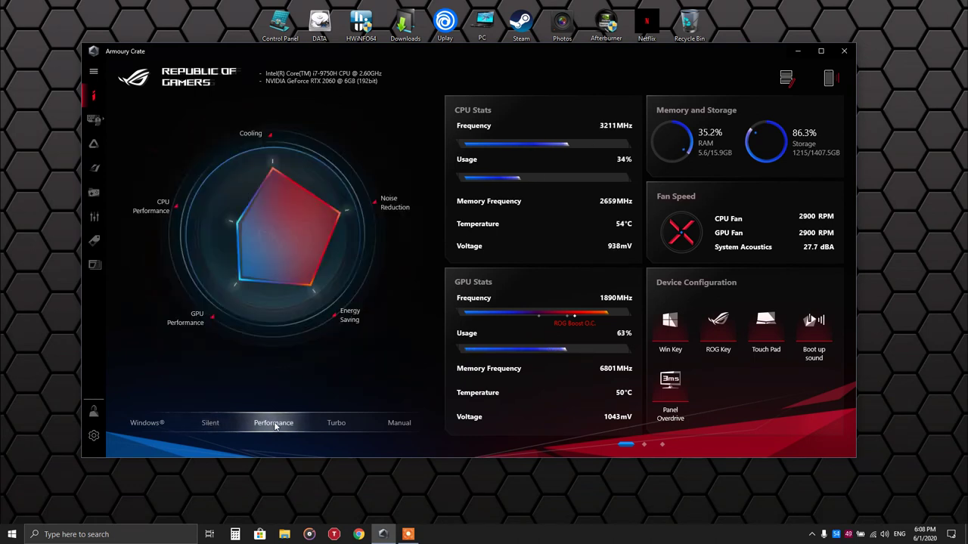
{"action": "left_click", "coordinate": [337, 424]}
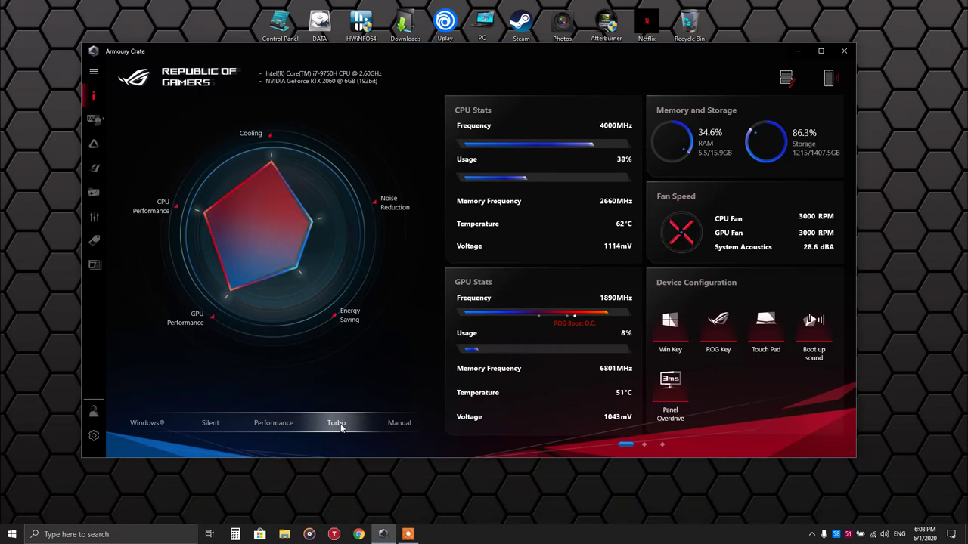
Review the CPU and GPU settings of Manual mode, apply them, and switch the operating mode back to Silent
{"action": "left_click", "coordinate": [405, 428]}
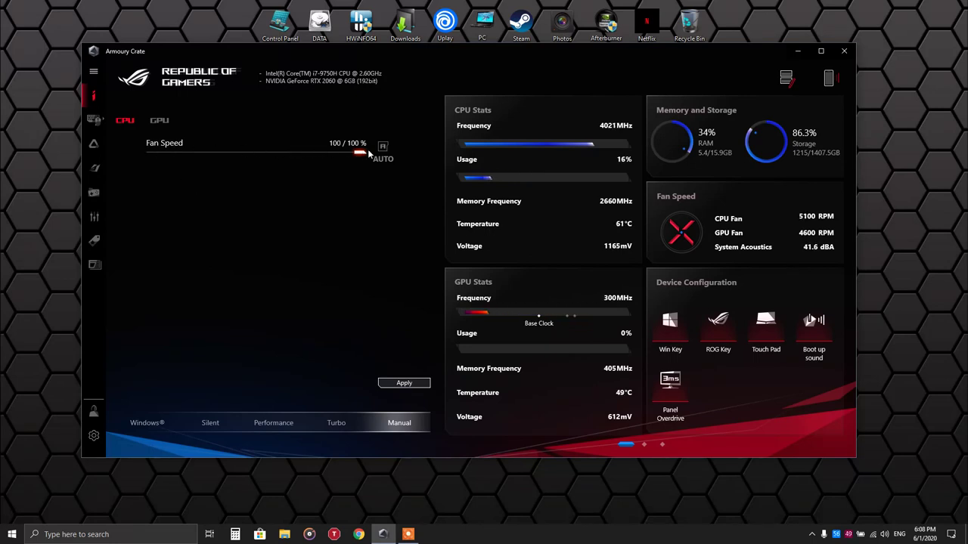
{"action": "left_click", "coordinate": [161, 118]}
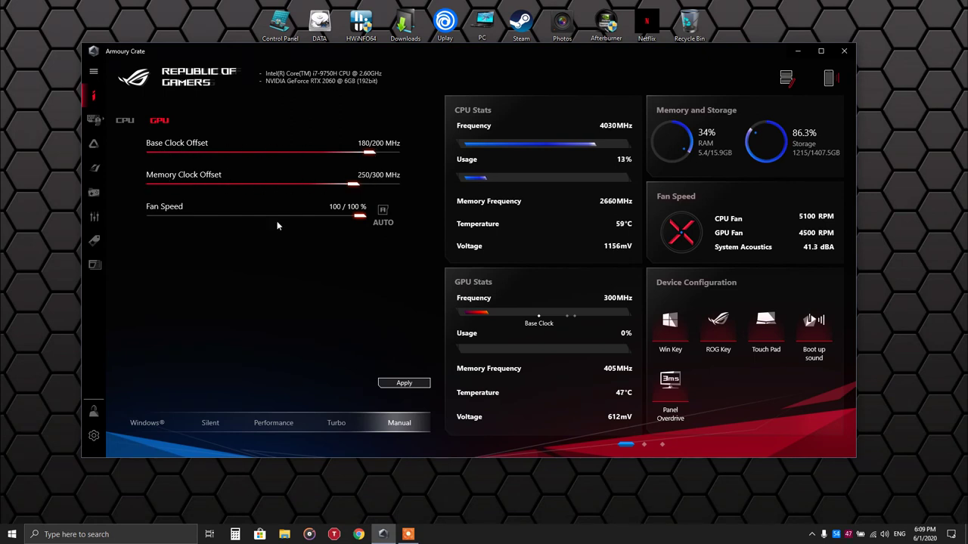
{"action": "left_click", "coordinate": [404, 382]}
{"action": "left_click", "coordinate": [405, 382]}
{"action": "left_click", "coordinate": [508, 370]}
{"action": "left_click", "coordinate": [209, 423]}
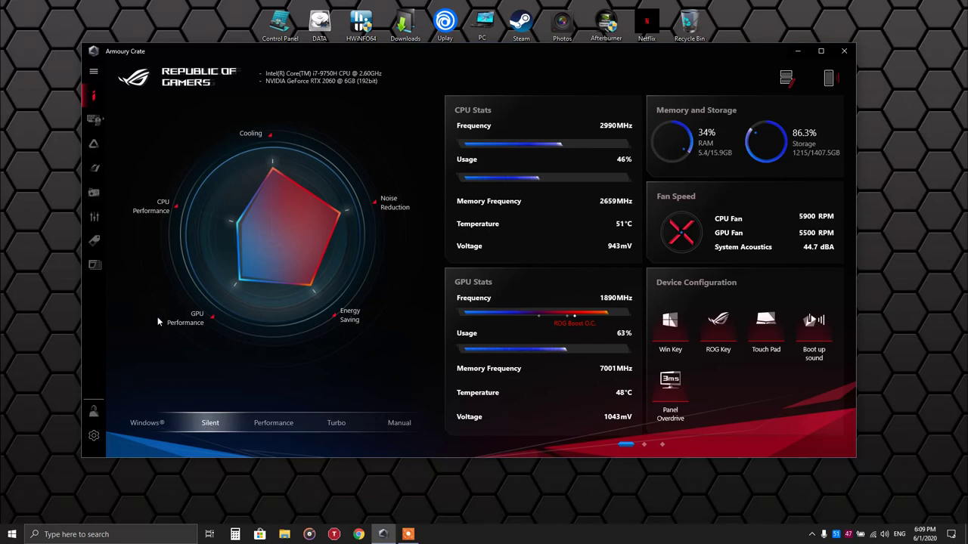
View the Keystone settings and the User Center profile, returning to the Home dashboard after each
{"action": "left_click", "coordinate": [101, 123]}
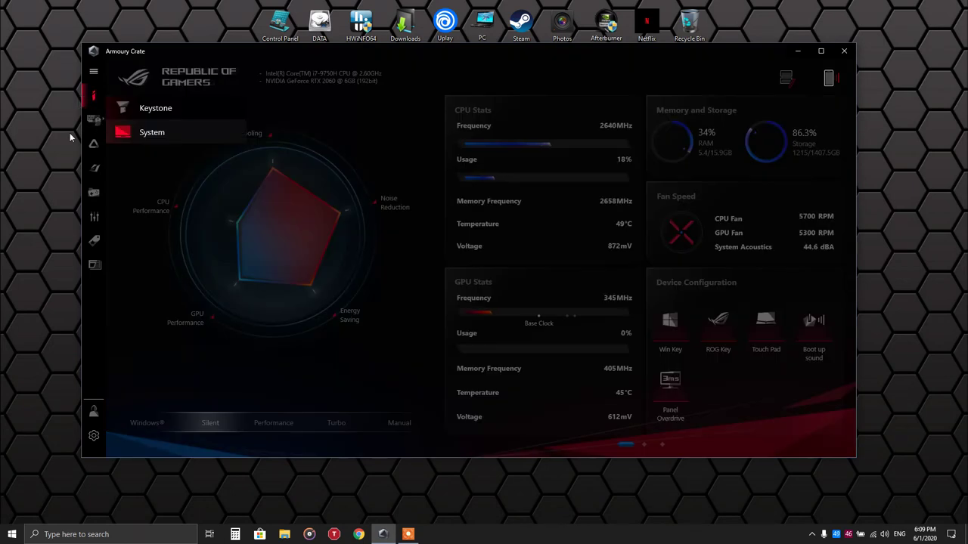
{"action": "left_click", "coordinate": [160, 110]}
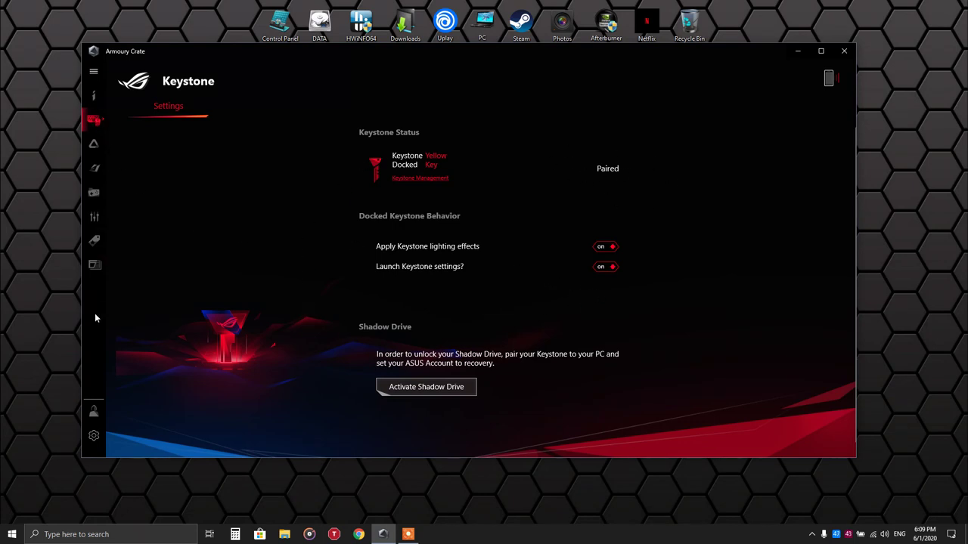
{"action": "left_click", "coordinate": [93, 94]}
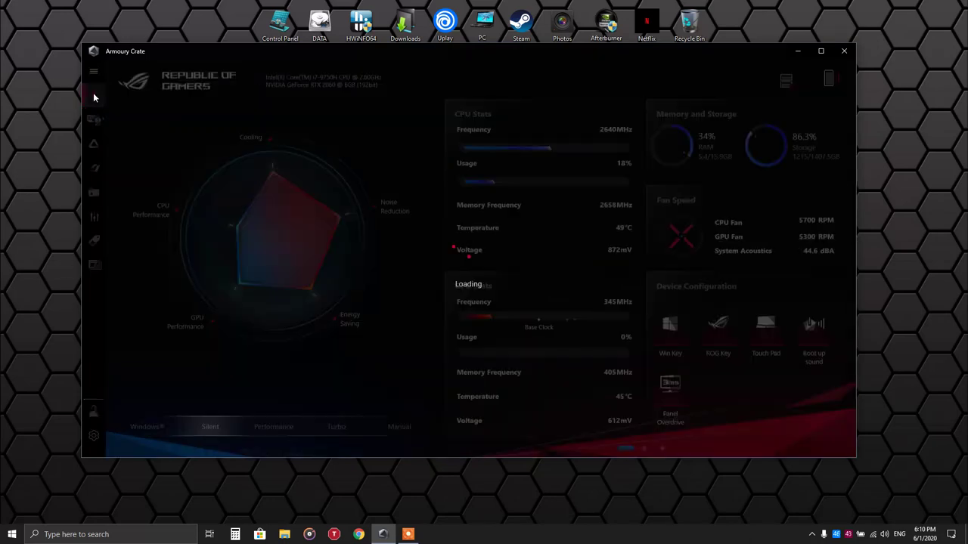
{"action": "left_click", "coordinate": [93, 411]}
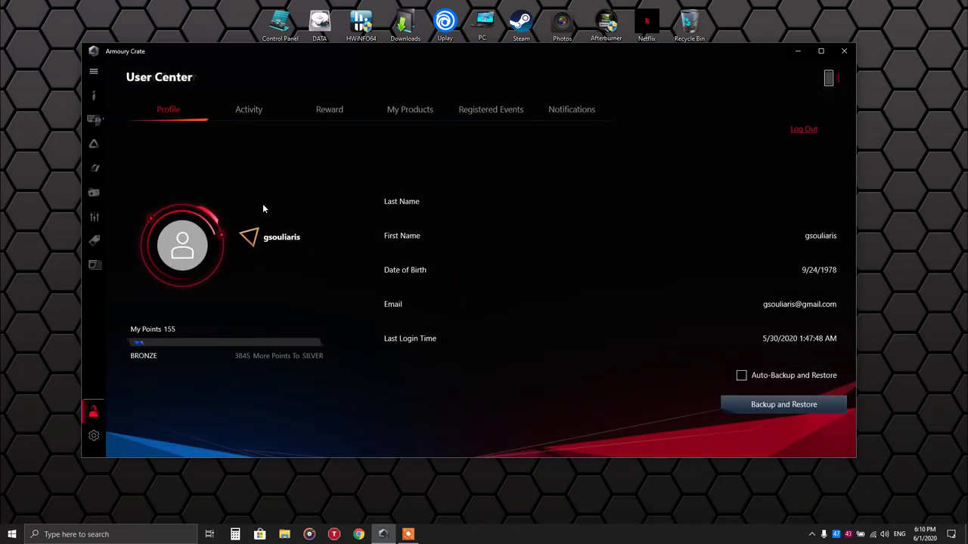
{"action": "left_click", "coordinate": [98, 95]}
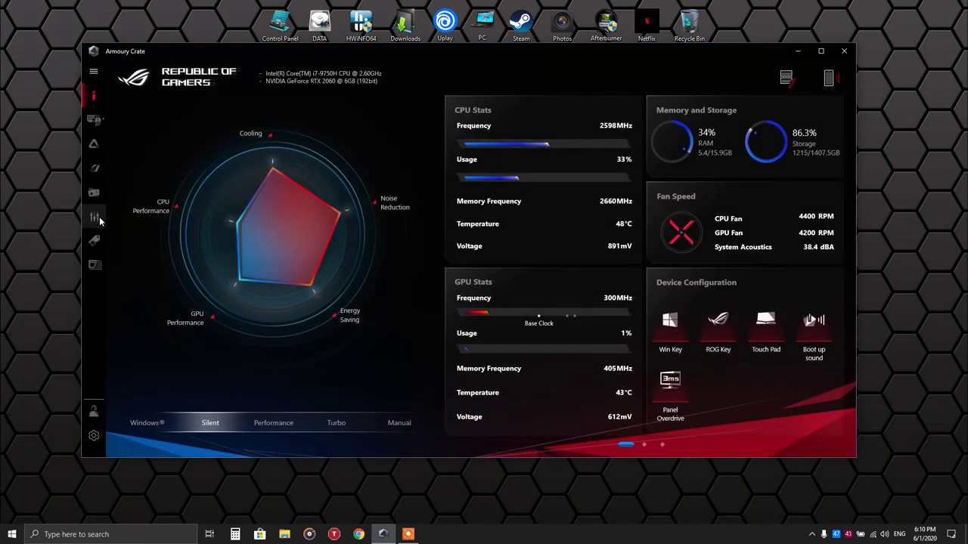
Show the AURA effects of AURA Sync, launch AURA Creator and move its window toward the upper middle of the desktop
{"action": "left_click", "coordinate": [93, 143]}
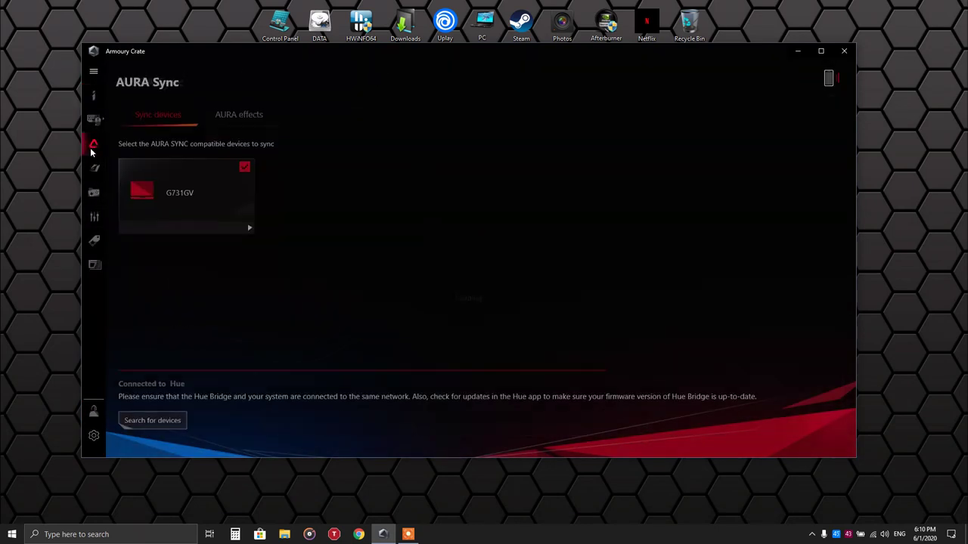
{"action": "left_click", "coordinate": [231, 108]}
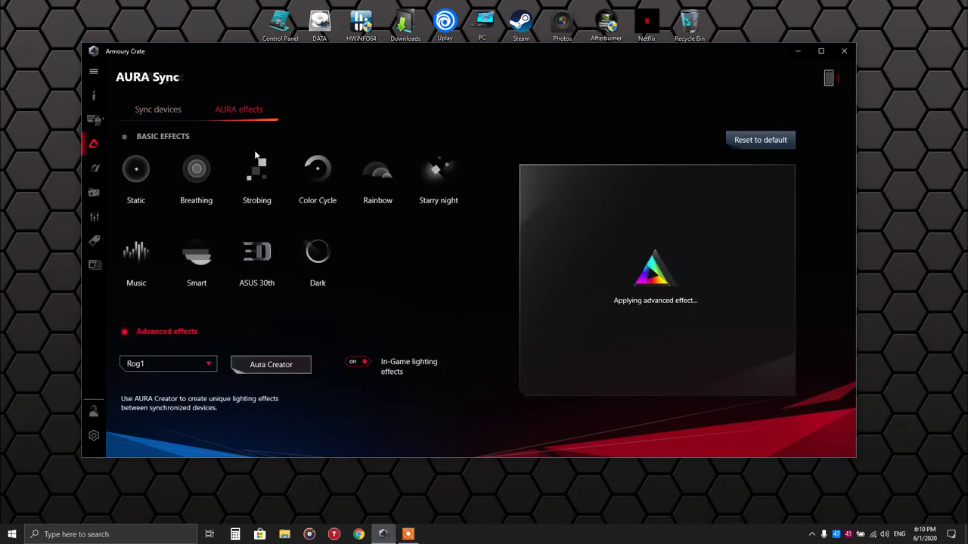
{"action": "left_click", "coordinate": [276, 363]}
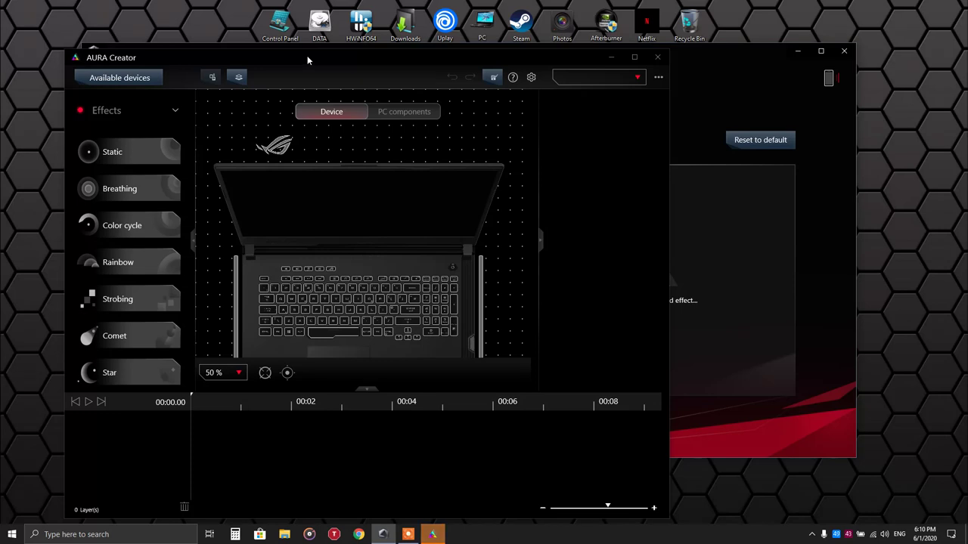
{"action": "left_click_drag", "start_coordinate": [306, 55], "coordinate": [445, 27]}
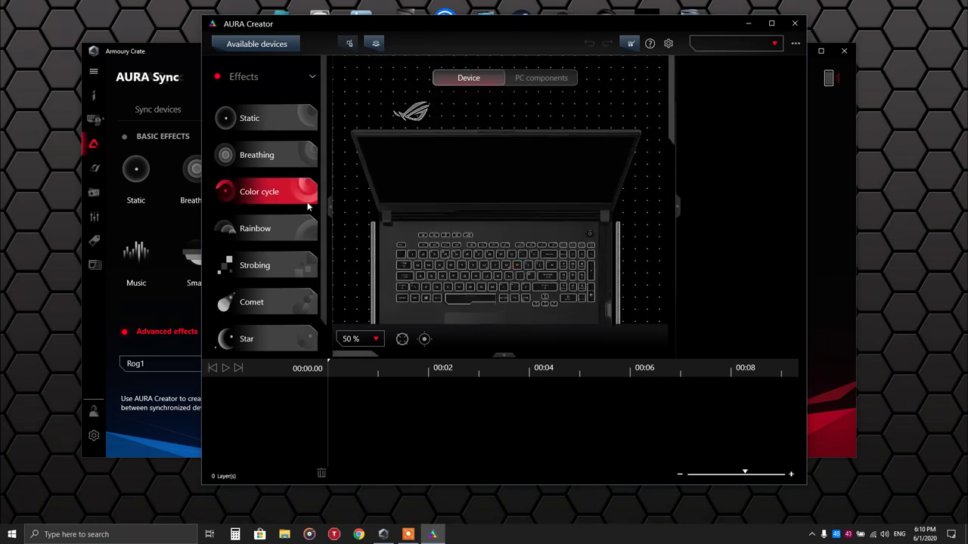
Show the list of saved lighting profiles, close AURA Creator and return to the Armoury Crate Home dashboard
{"action": "left_click", "coordinate": [749, 46]}
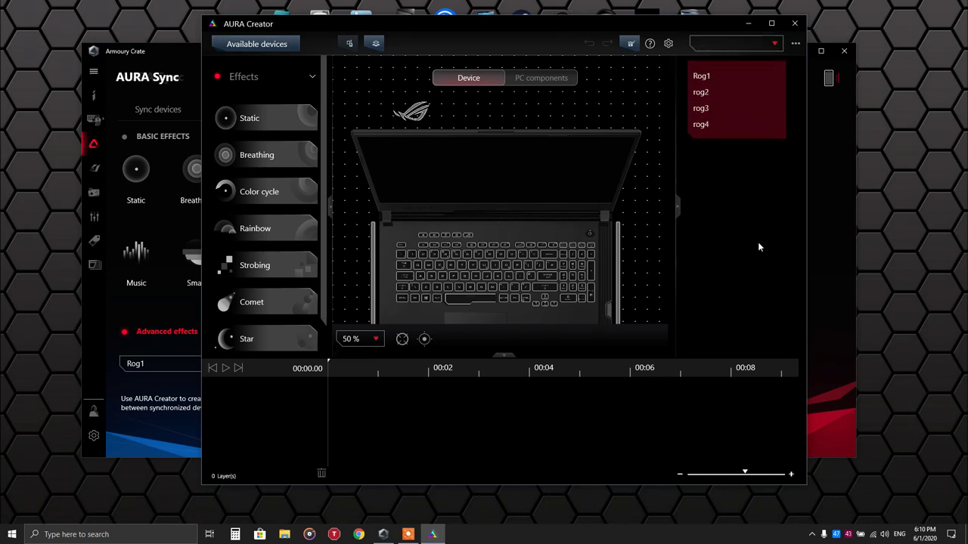
{"action": "left_click", "coordinate": [778, 44]}
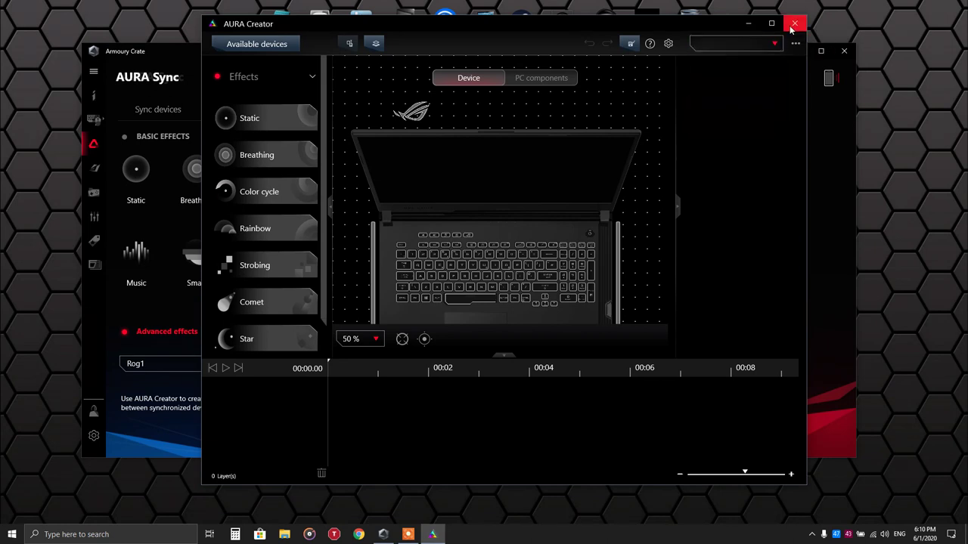
{"action": "left_click", "coordinate": [793, 24]}
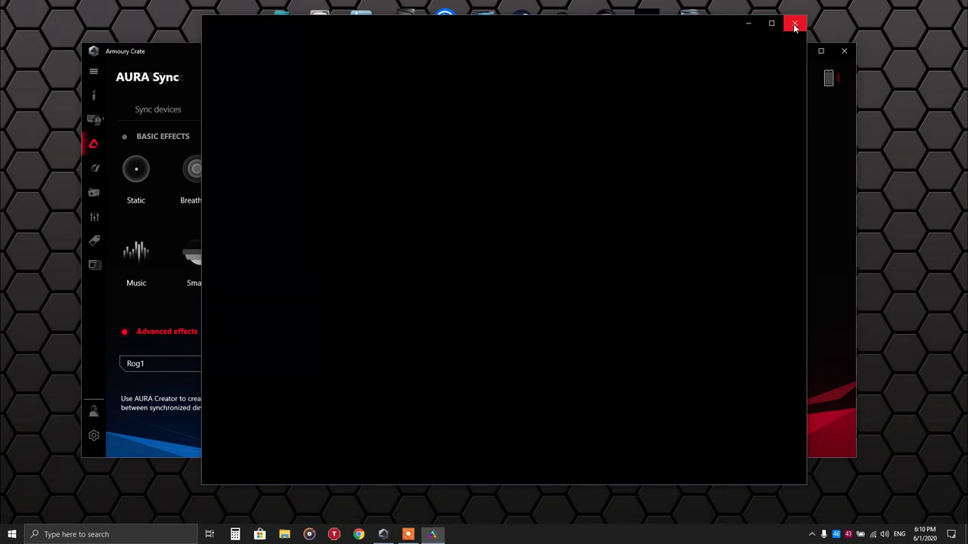
{"action": "left_click", "coordinate": [94, 95]}
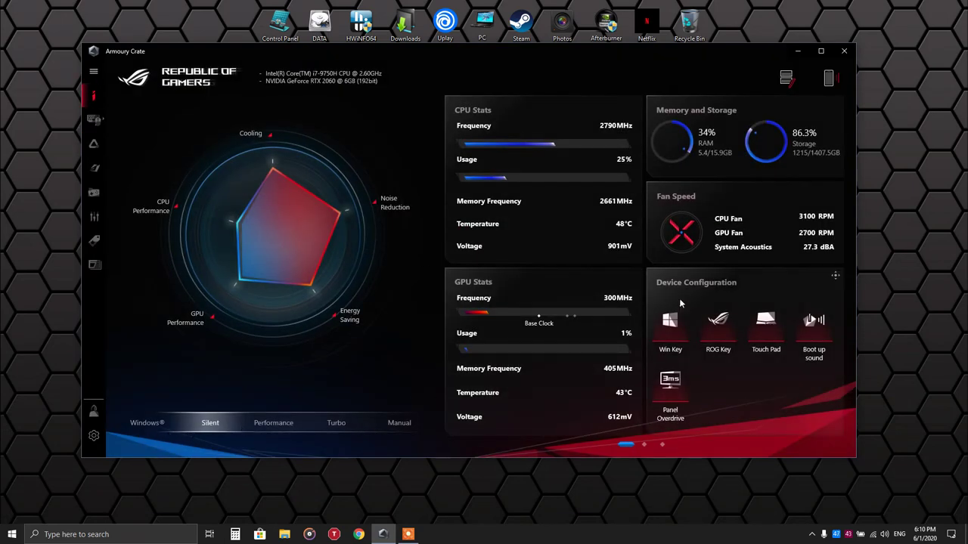
Cycle through the Sonic Studio 3 and GameVisual presets in the App Configuration tile, ending on Gaming and Default
{"action": "scroll", "coordinate": [678, 298], "scroll_direction": "down", "scroll_amount": 2}
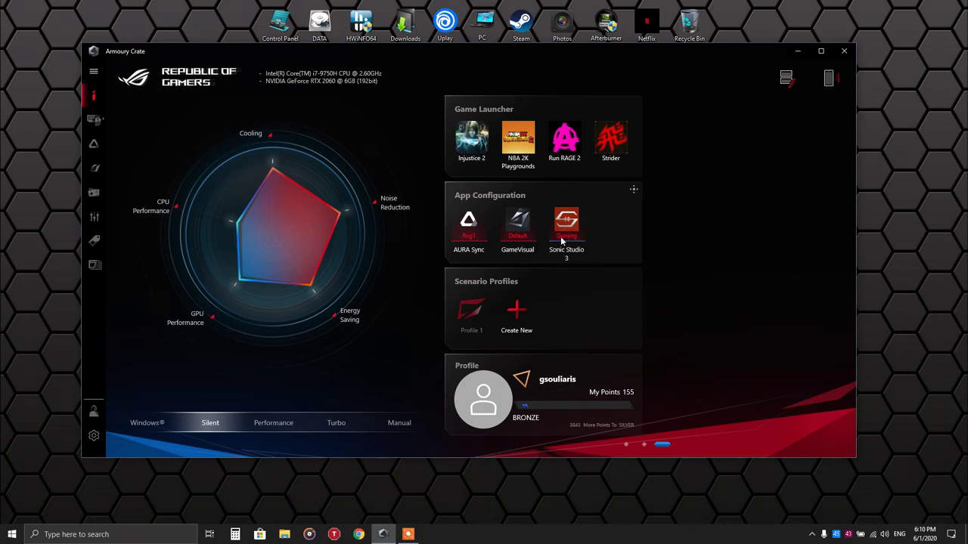
{"action": "left_click", "coordinate": [570, 223]}
{"action": "left_click", "coordinate": [569, 223]}
{"action": "left_click", "coordinate": [569, 223]}
{"action": "left_click", "coordinate": [525, 217]}
{"action": "left_click", "coordinate": [525, 217]}
{"action": "left_click", "coordinate": [524, 217]}
{"action": "left_click", "coordinate": [525, 217]}
Cycle through the AURA Sync lighting effects in the App Configuration tile and leave it on rog2
{"action": "left_click", "coordinate": [467, 220]}
{"action": "left_click", "coordinate": [471, 220]}
{"action": "left_click", "coordinate": [470, 221]}
{"action": "left_click", "coordinate": [470, 221]}
{"action": "left_click", "coordinate": [470, 221]}
{"action": "left_click", "coordinate": [470, 221]}
{"action": "left_click", "coordinate": [470, 221]}
{"action": "left_click", "coordinate": [470, 221]}
{"action": "left_click", "coordinate": [470, 221]}
{"action": "left_click", "coordinate": [470, 220]}
{"action": "left_click", "coordinate": [471, 221]}
{"action": "left_click", "coordinate": [470, 220]}
{"action": "left_click", "coordinate": [470, 221]}
{"action": "left_click", "coordinate": [470, 221]}
{"action": "left_click", "coordinate": [470, 220]}
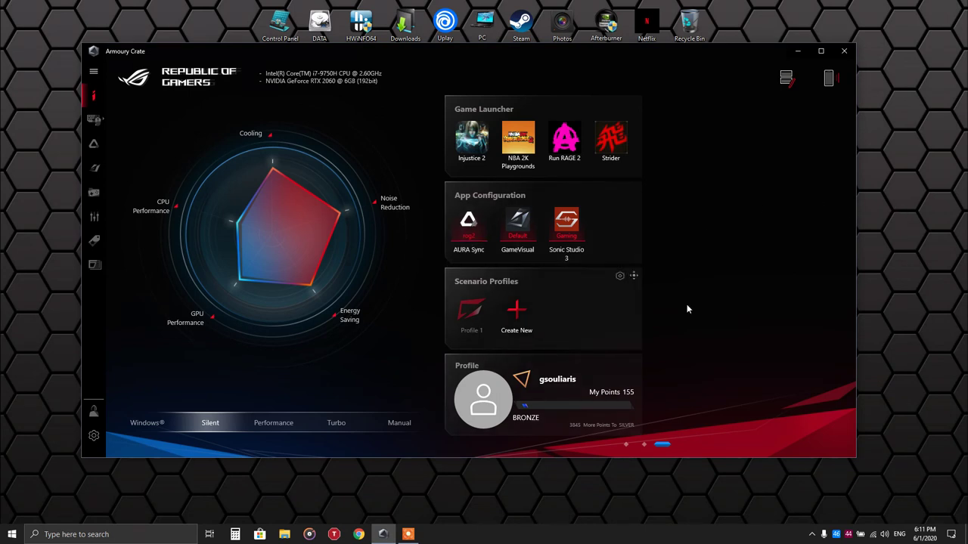
View the Memory and Lighting pages of the System device and return to the Home dashboard
{"action": "scroll", "coordinate": [550, 332], "scroll_direction": "up", "scroll_amount": 2}
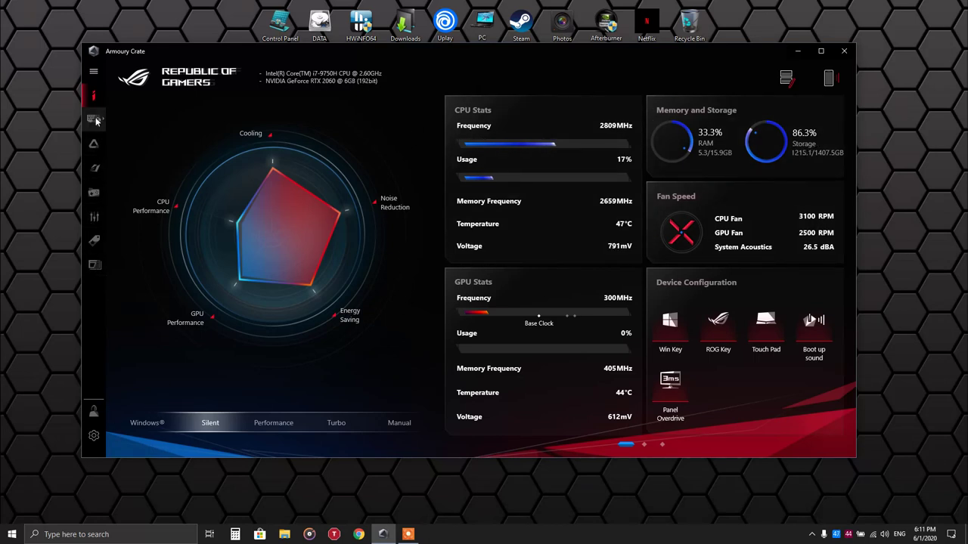
{"action": "mouse_move", "coordinate": [96, 121]}
{"action": "left_click", "coordinate": [155, 133]}
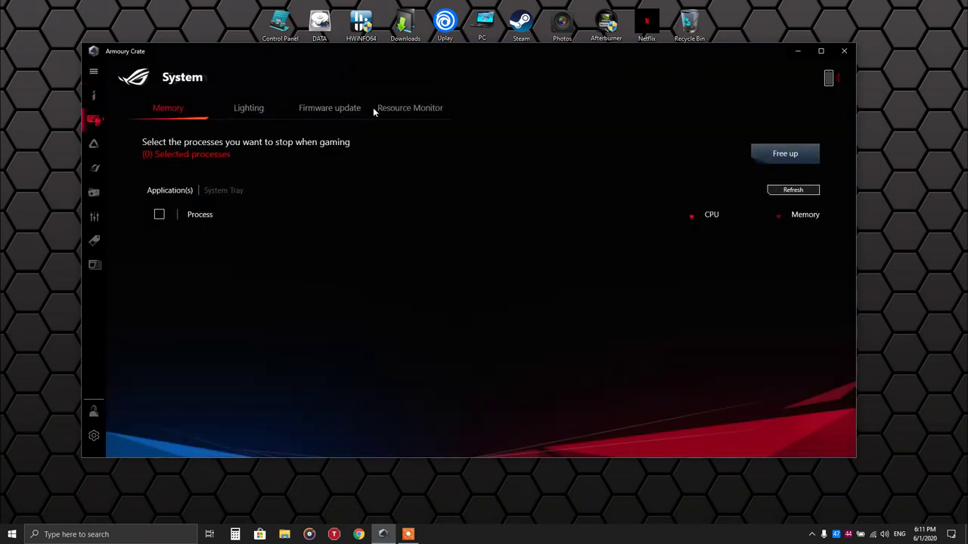
{"action": "left_click", "coordinate": [267, 108]}
{"action": "left_click", "coordinate": [687, 140]}
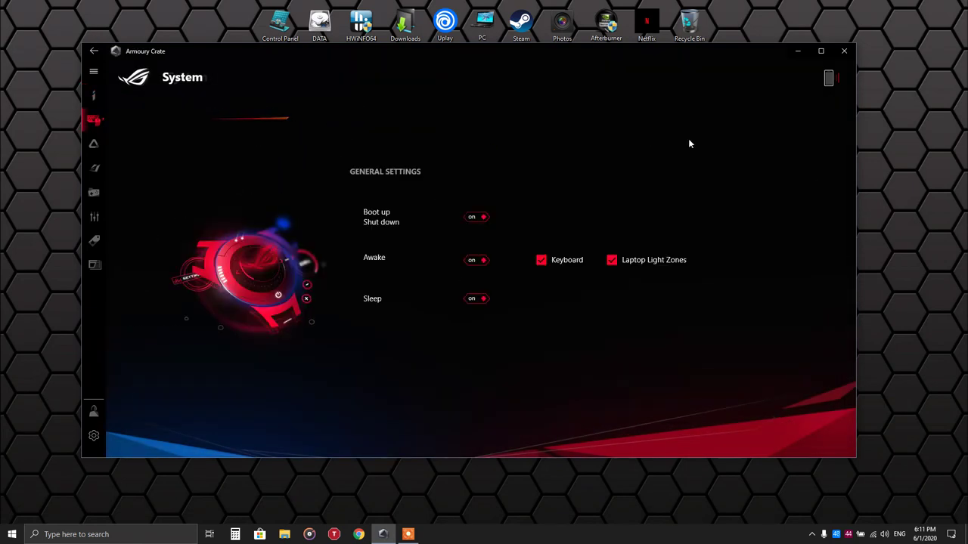
{"action": "left_click", "coordinate": [94, 95]}
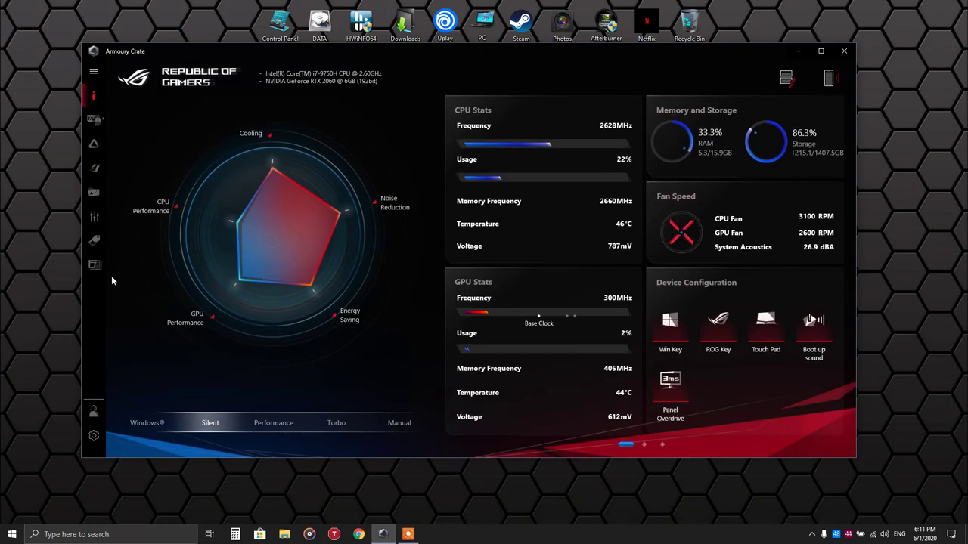
View the News page, browse the Game Deals in the Featured section, and return to the Home dashboard
{"action": "left_click", "coordinate": [96, 266]}
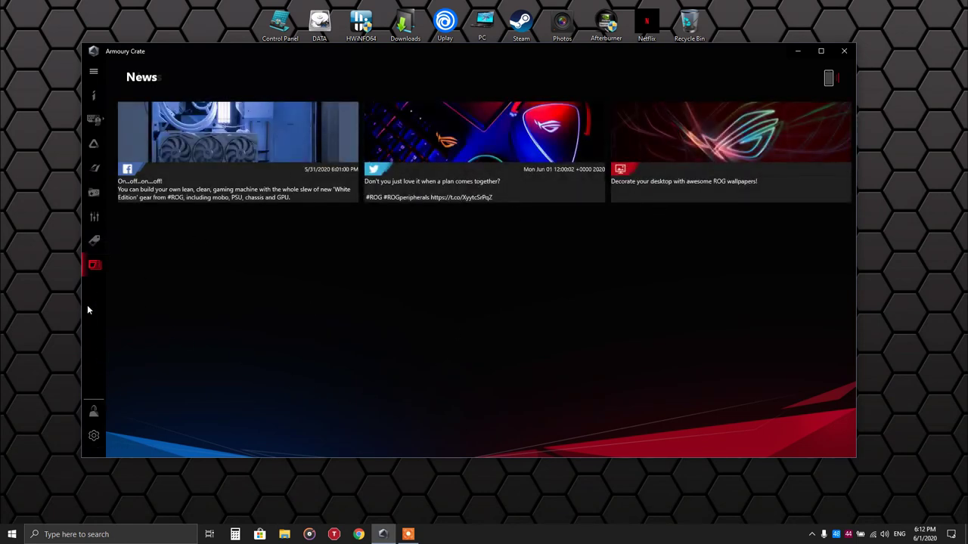
{"action": "left_click", "coordinate": [95, 243]}
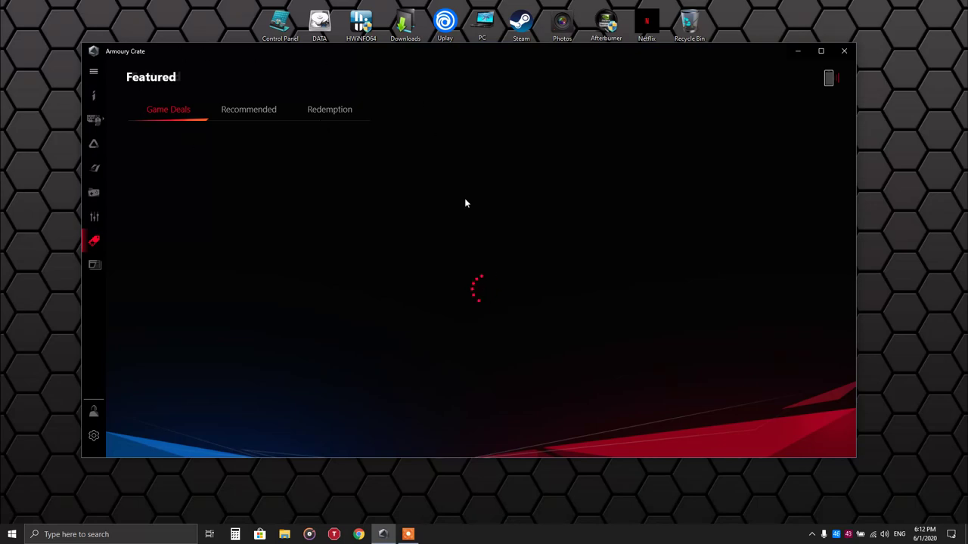
{"action": "scroll", "coordinate": [482, 237], "scroll_direction": "down", "scroll_amount": 15}
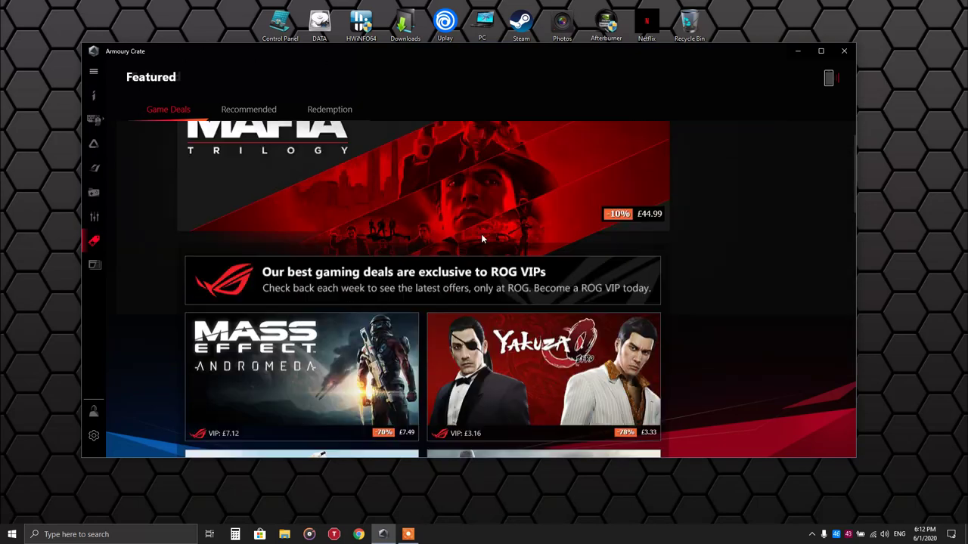
{"action": "scroll", "coordinate": [481, 239], "scroll_direction": "down", "scroll_amount": 3}
{"action": "scroll", "coordinate": [481, 239], "scroll_direction": "up", "scroll_amount": 10}
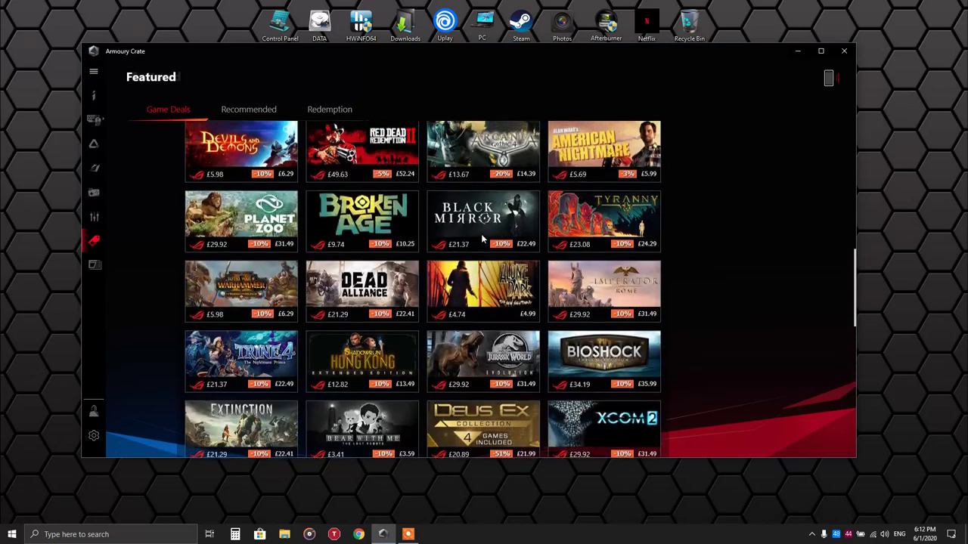
{"action": "scroll", "coordinate": [481, 238], "scroll_direction": "down", "scroll_amount": 8}
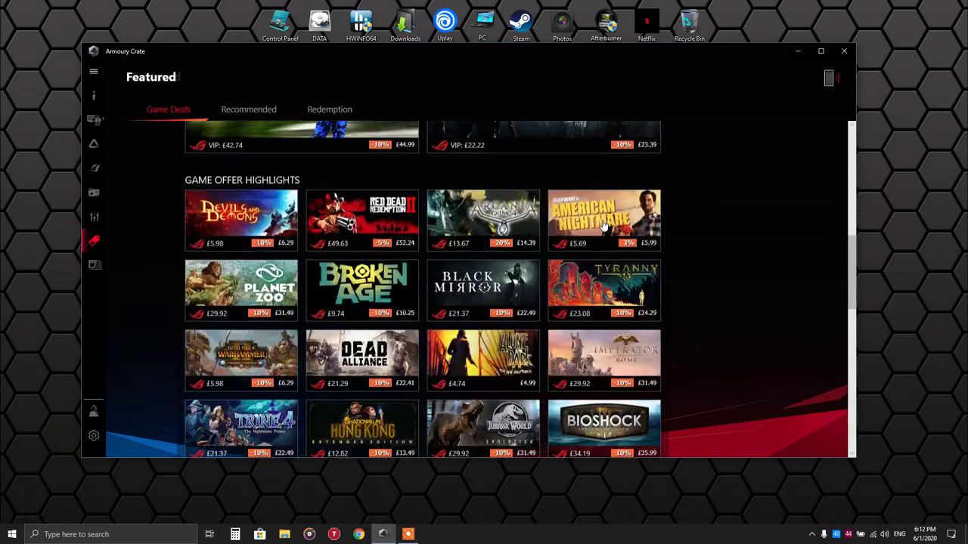
{"action": "scroll", "coordinate": [143, 206], "scroll_direction": "up", "scroll_amount": 8}
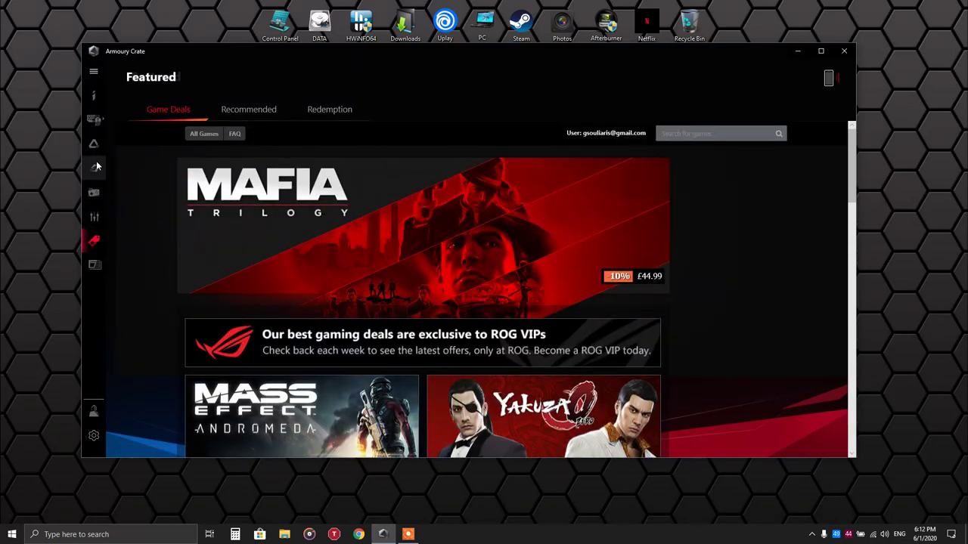
{"action": "left_click", "coordinate": [94, 95]}
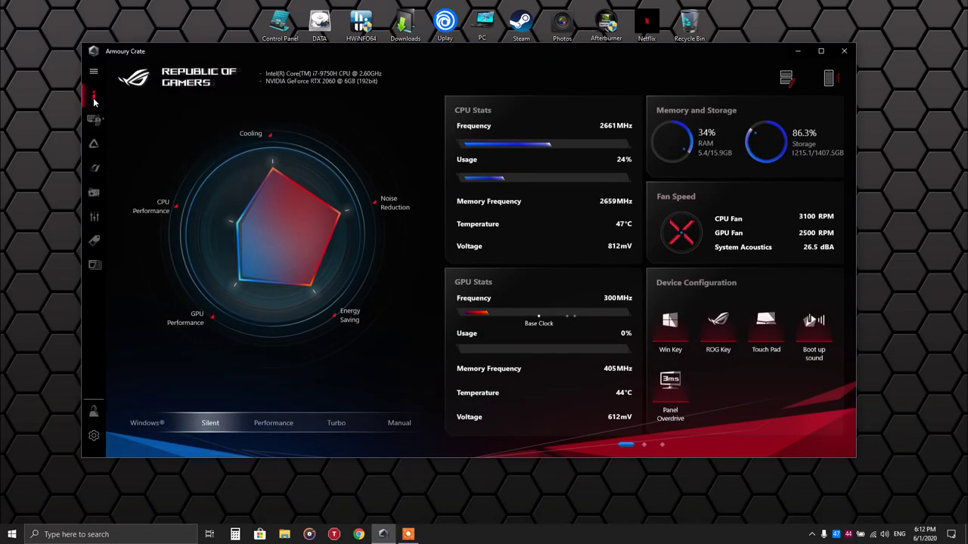